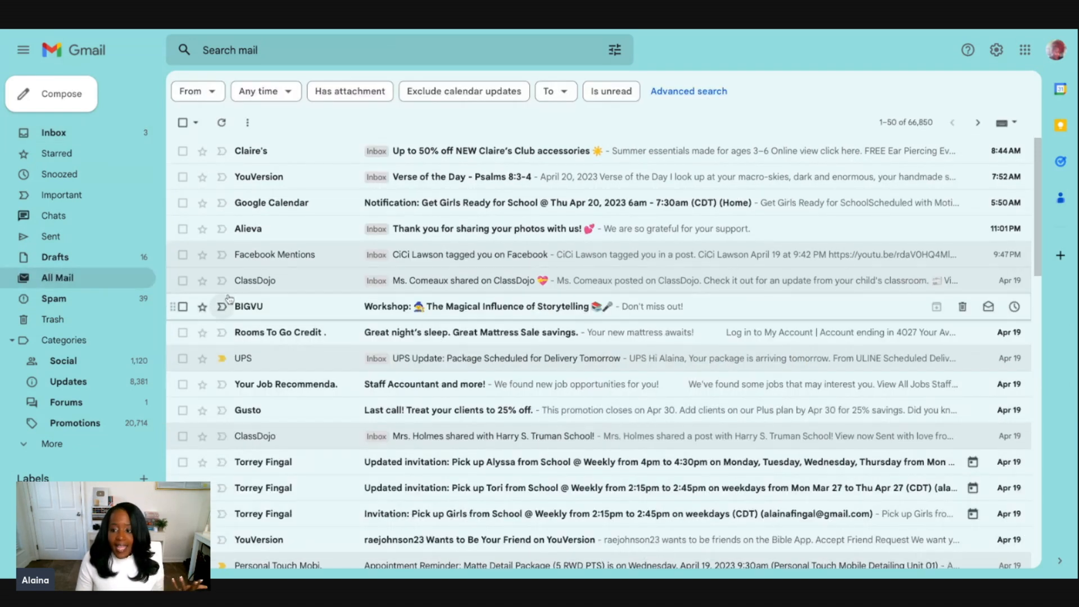
Step: Filter the All Mail list to show only conversations older than a month
{"action": "left_click", "coordinate": [920, 126]}
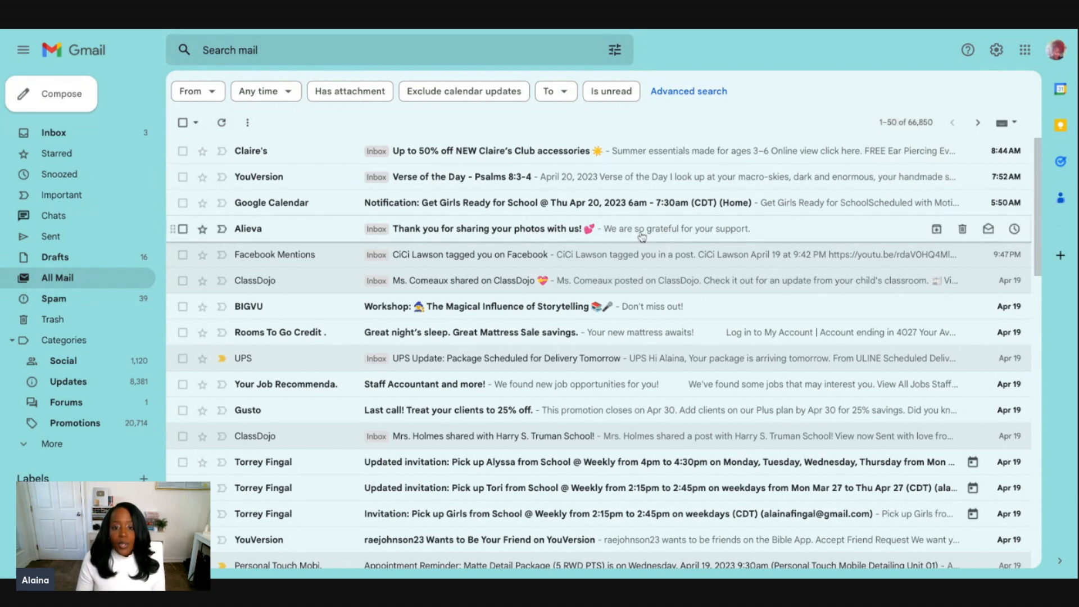
{"action": "left_click", "coordinate": [281, 97]}
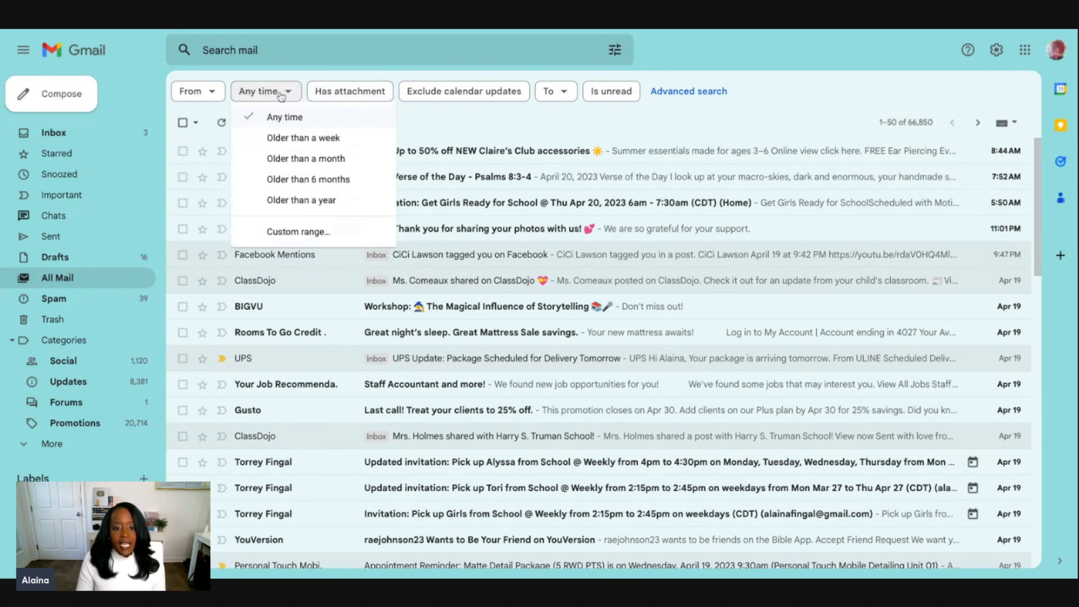
{"action": "left_click", "coordinate": [291, 161]}
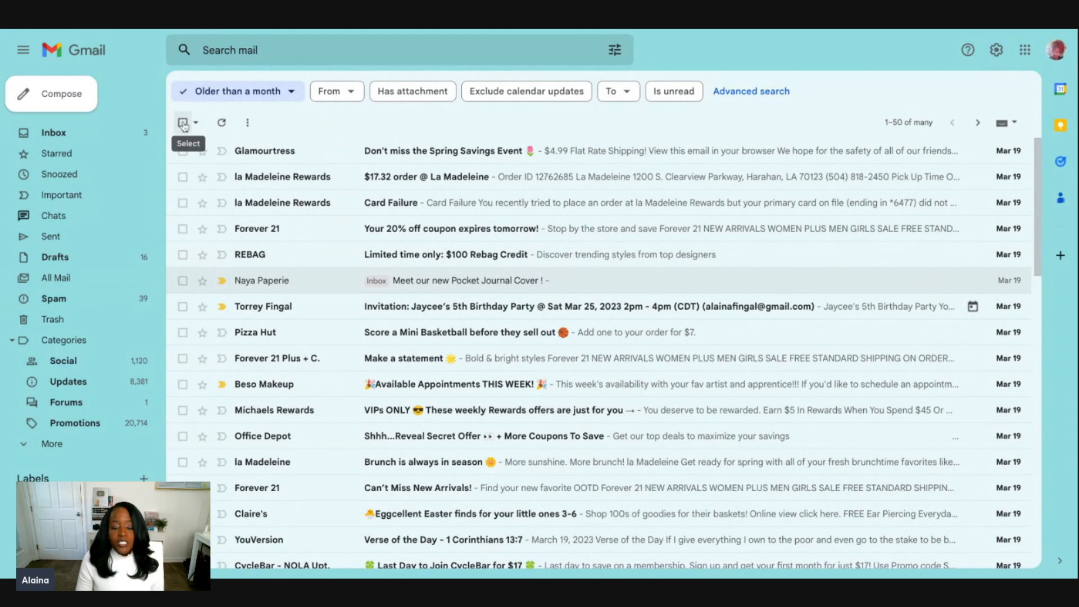
Step: Delete the filtered conversations one full page at a time, repeating for several successive pages
{"action": "left_click", "coordinate": [183, 123]}
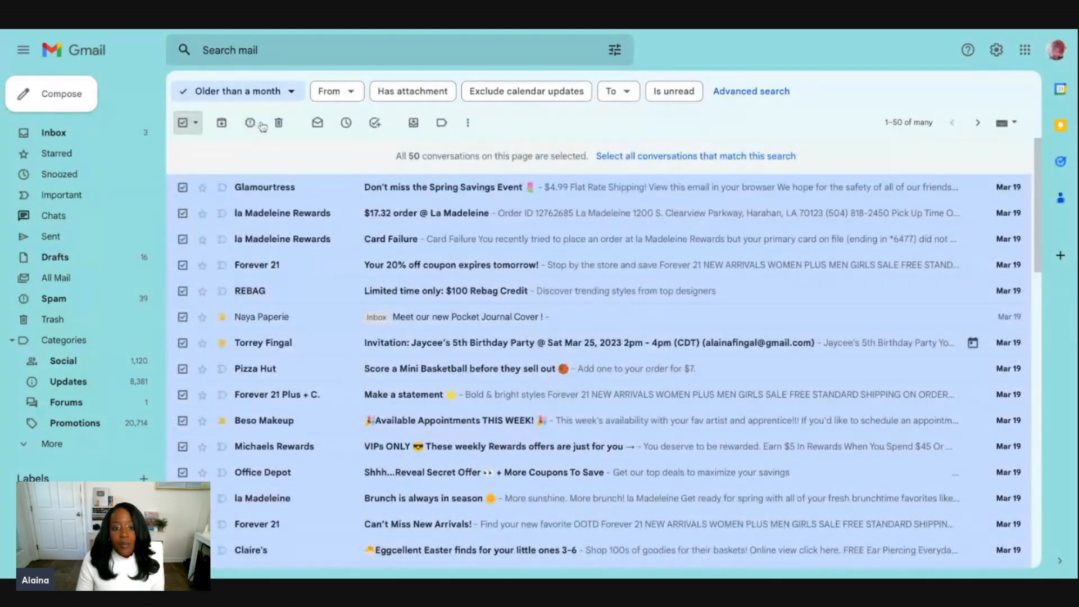
{"action": "left_click", "coordinate": [278, 123]}
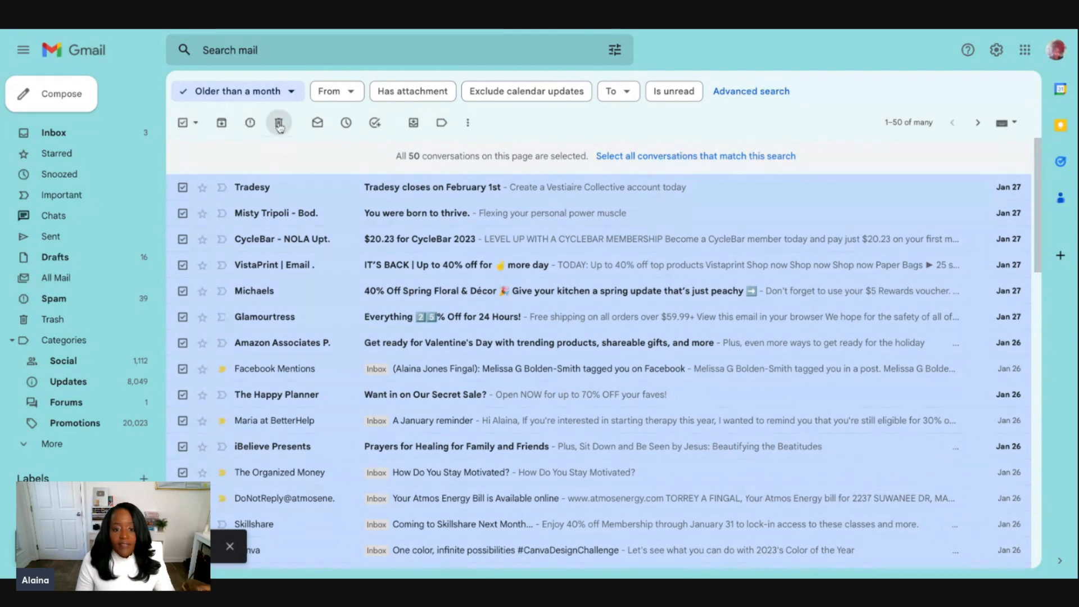
{"action": "left_click", "coordinate": [279, 123]}
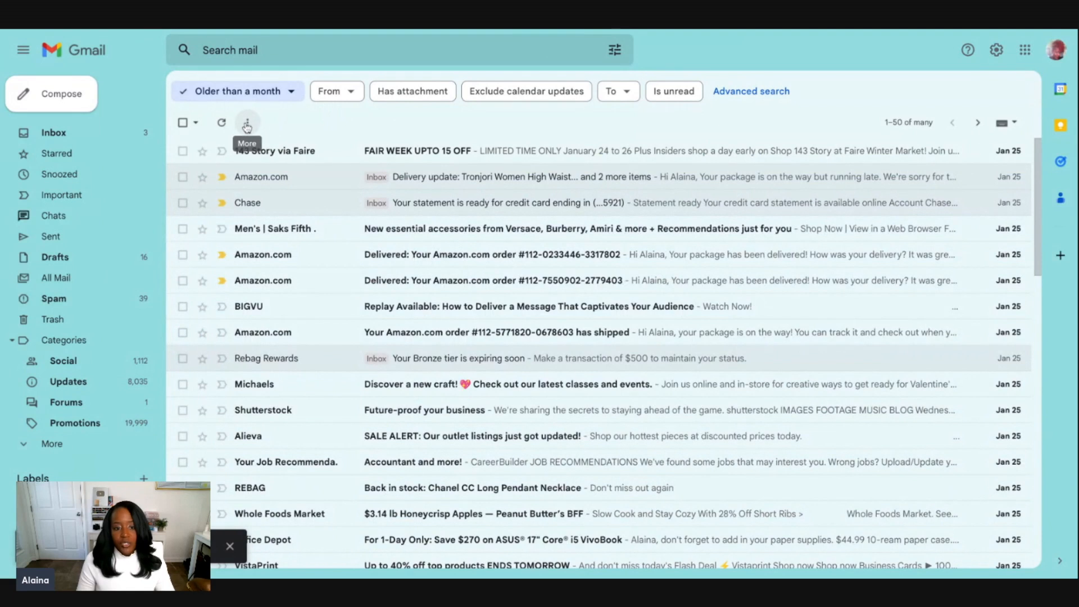
{"action": "left_click", "coordinate": [183, 123]}
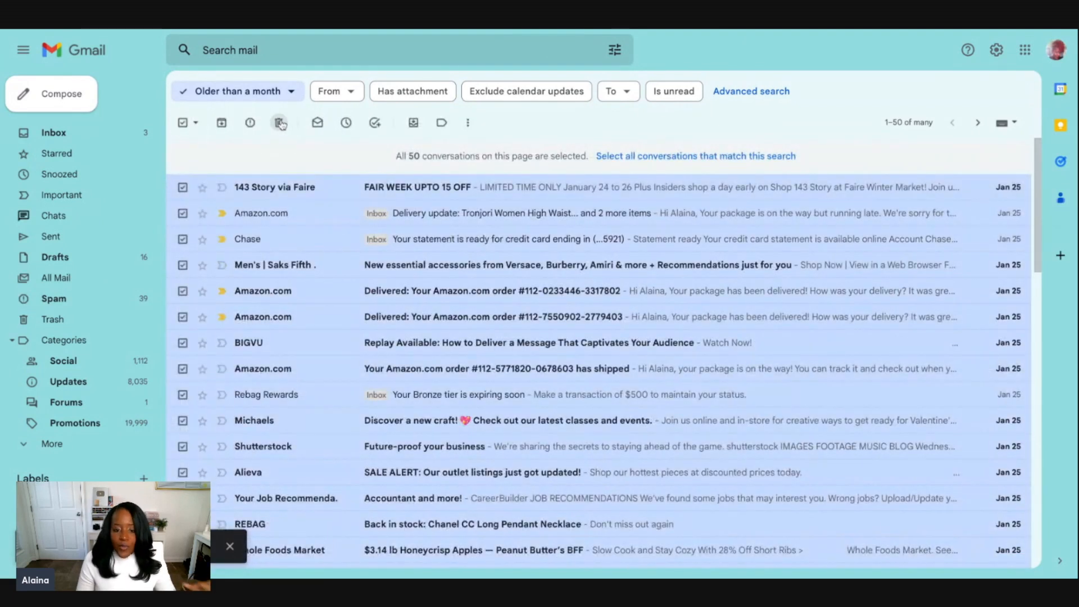
{"action": "left_click", "coordinate": [279, 123]}
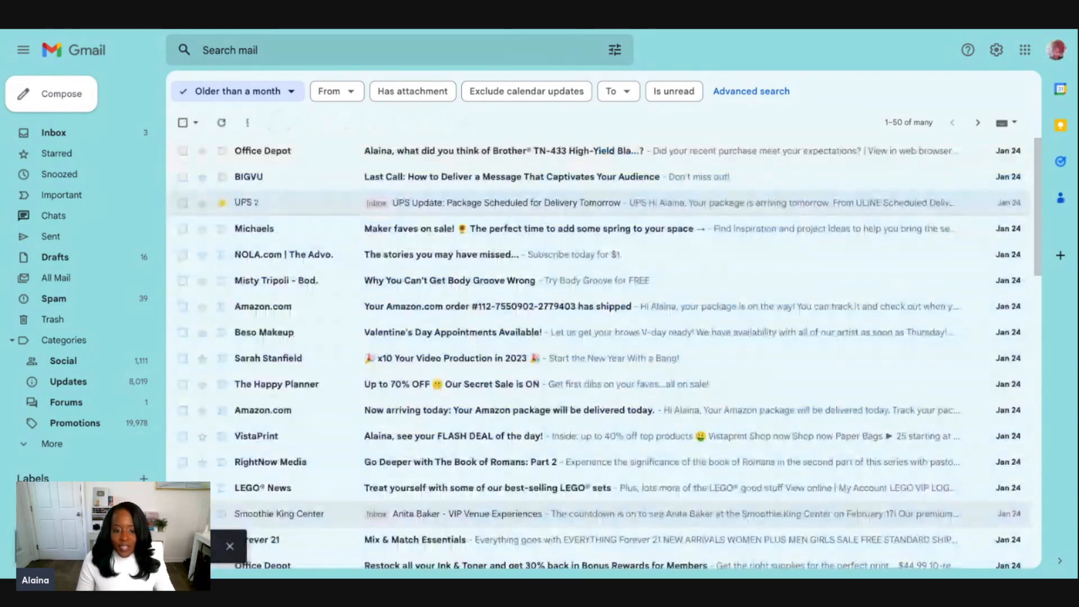
Step: Select all conversations in the Promotions category, including those beyond the current page, and delete them
{"action": "left_click", "coordinate": [178, 122]}
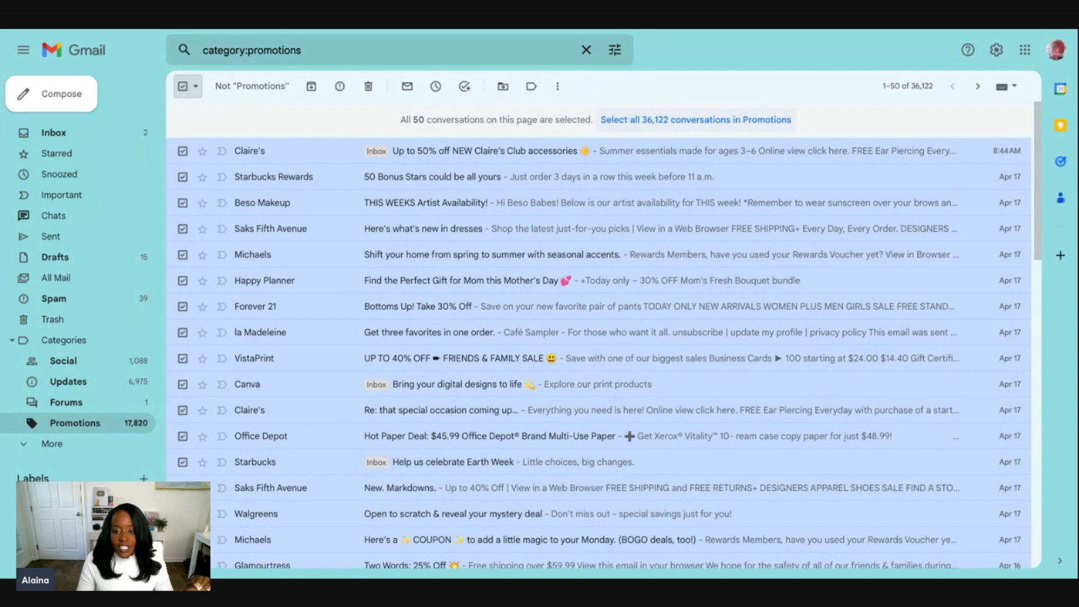
{"action": "left_click", "coordinate": [696, 120]}
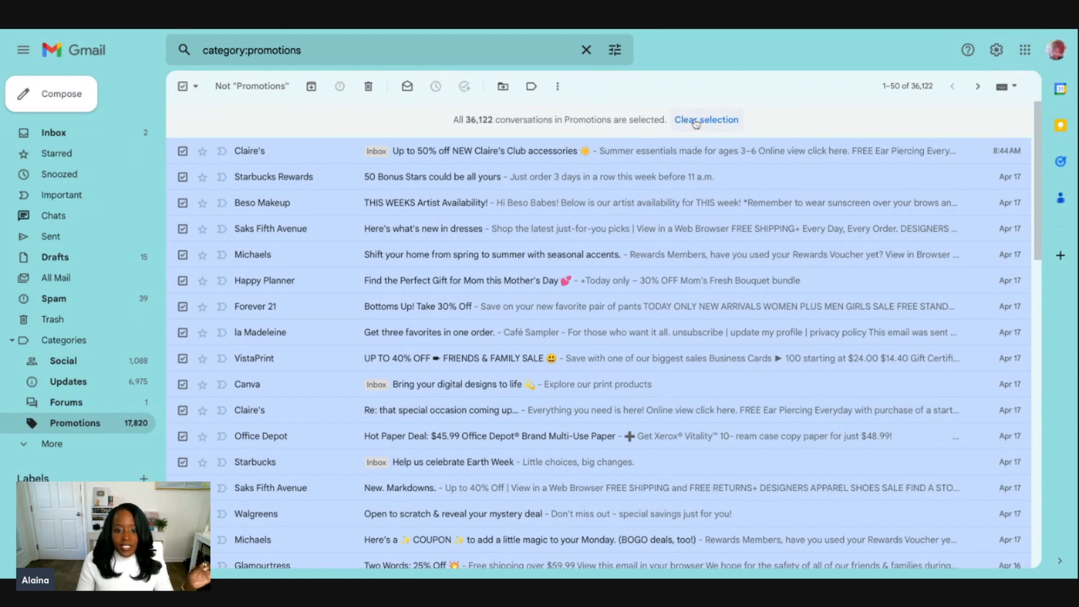
{"action": "left_click", "coordinate": [369, 88]}
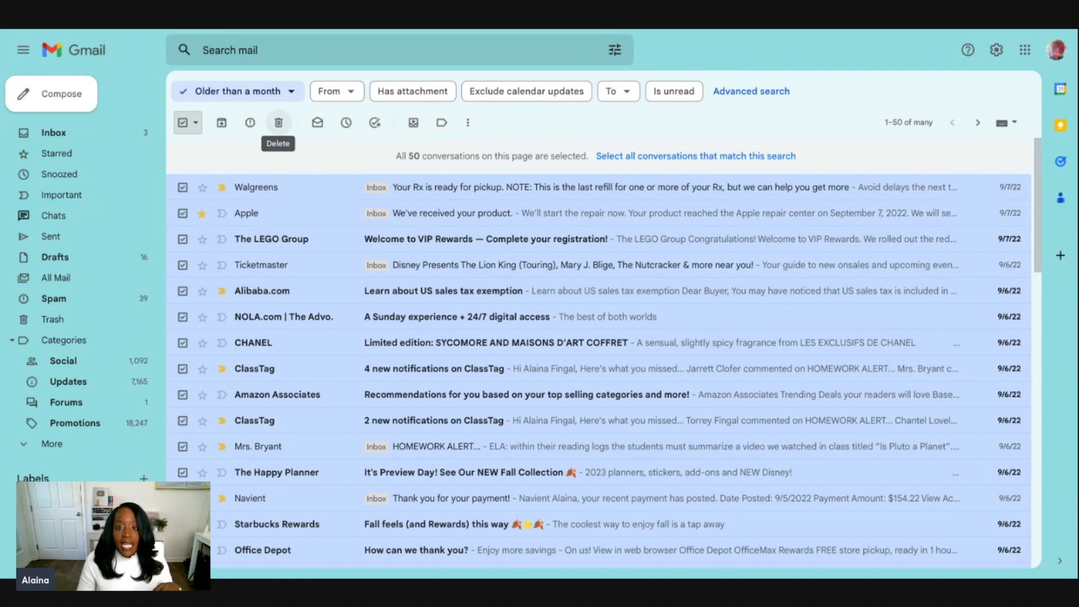
Step: Delete the selected page of 2022 conversations from the mail filtered as older than a month
{"action": "left_click", "coordinate": [278, 123]}
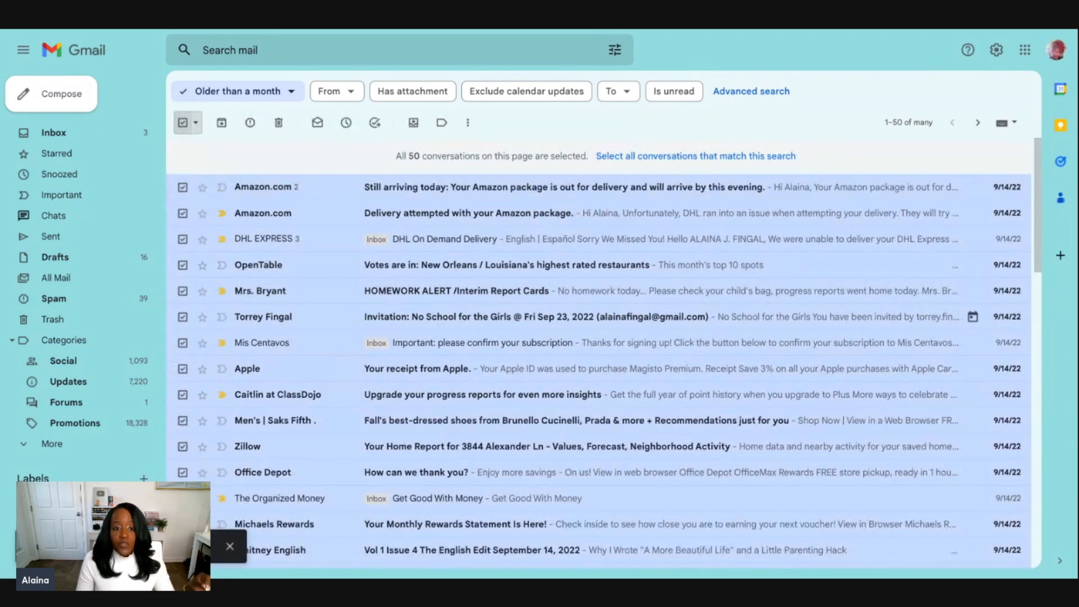
{"action": "left_click", "coordinate": [250, 125]}
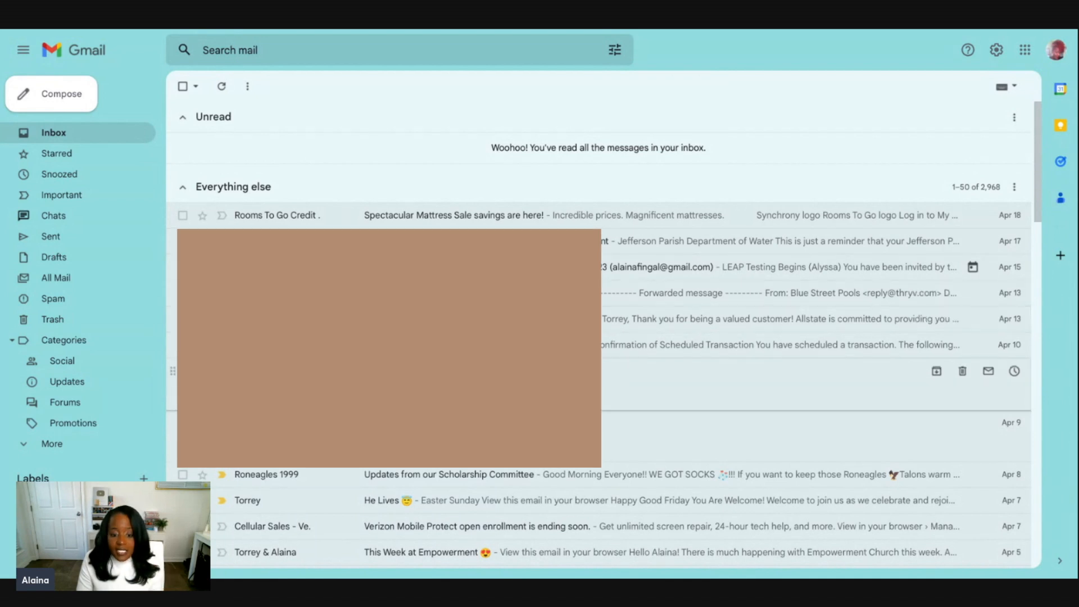
Step: Create a new top-level label named "Follow-Up"
{"action": "scroll", "coordinate": [816, 337], "scroll_direction": "down", "scroll_amount": 3}
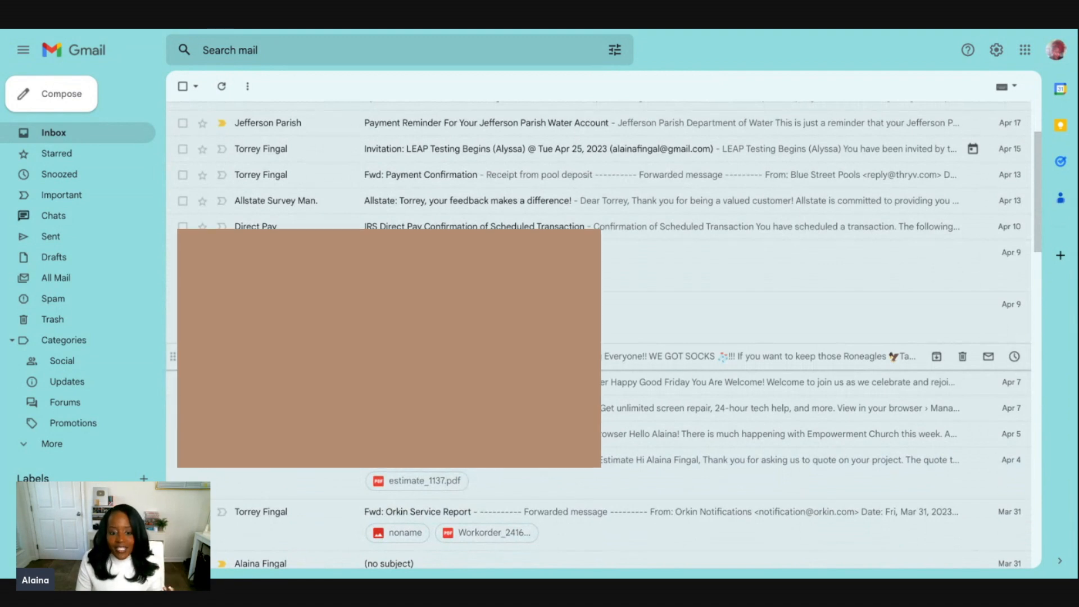
{"action": "scroll", "coordinate": [337, 359], "scroll_direction": "up", "scroll_amount": 3}
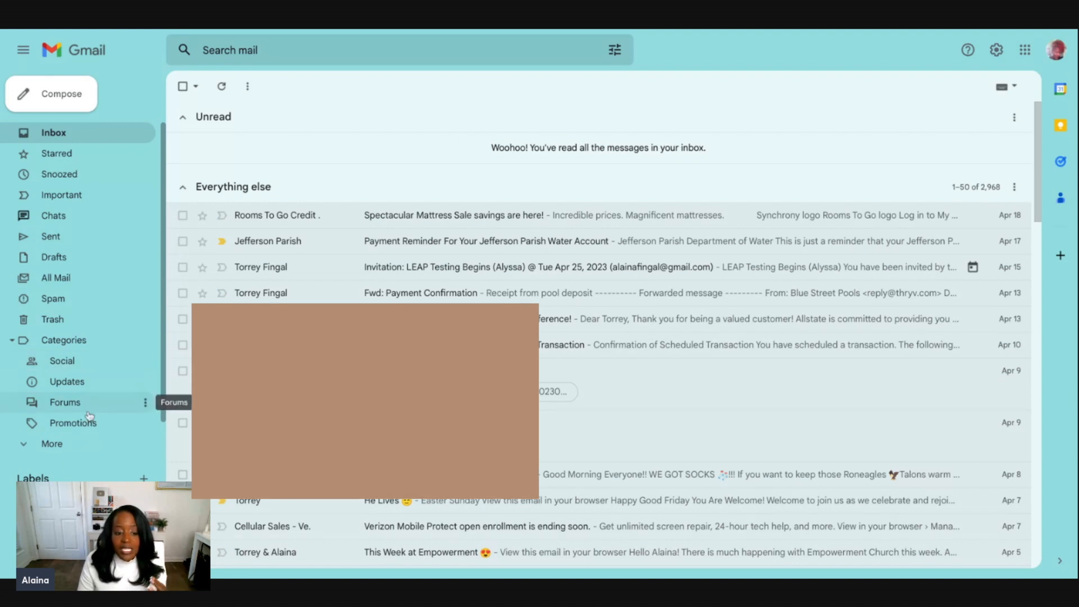
{"action": "scroll", "coordinate": [89, 402], "scroll_direction": "down", "scroll_amount": 3}
{"action": "scroll", "coordinate": [89, 416], "scroll_direction": "down", "scroll_amount": 3}
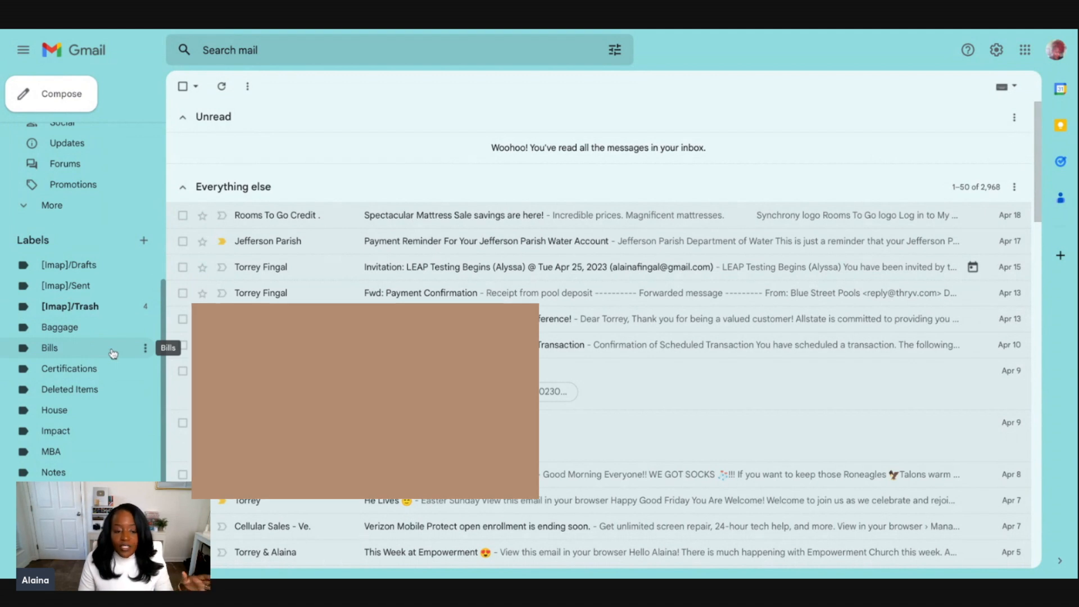
{"action": "left_click", "coordinate": [144, 242]}
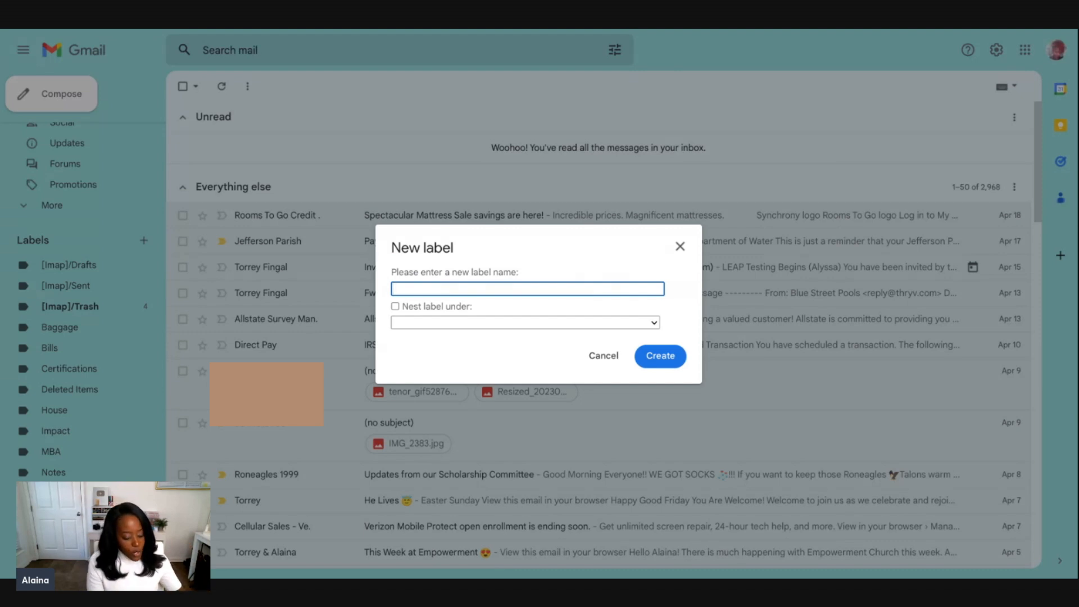
{"action": "type", "text": "Follow-Up"}
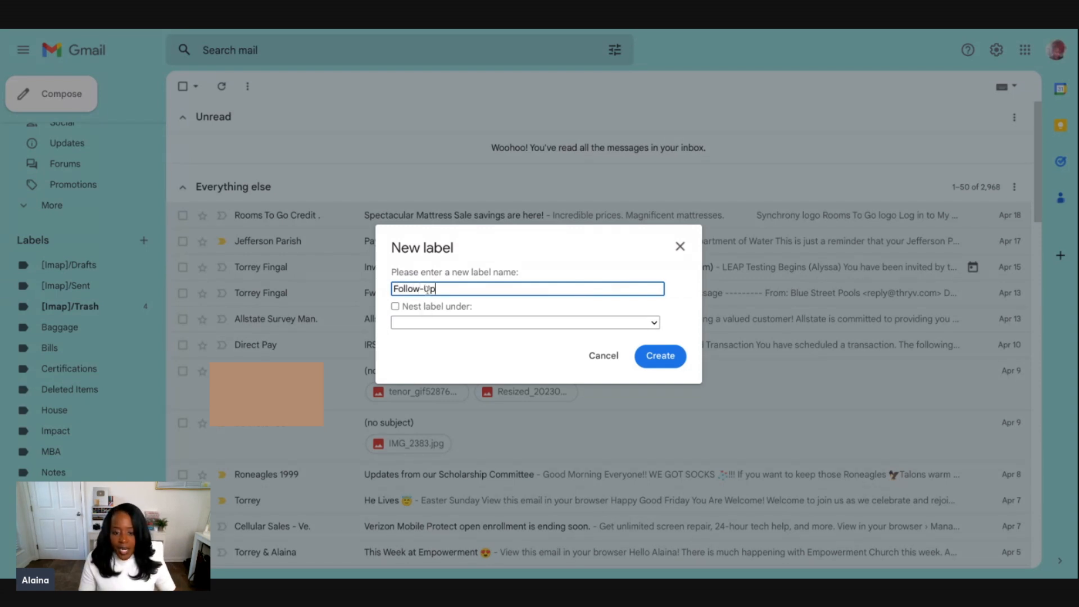
{"action": "key", "text": "Return"}
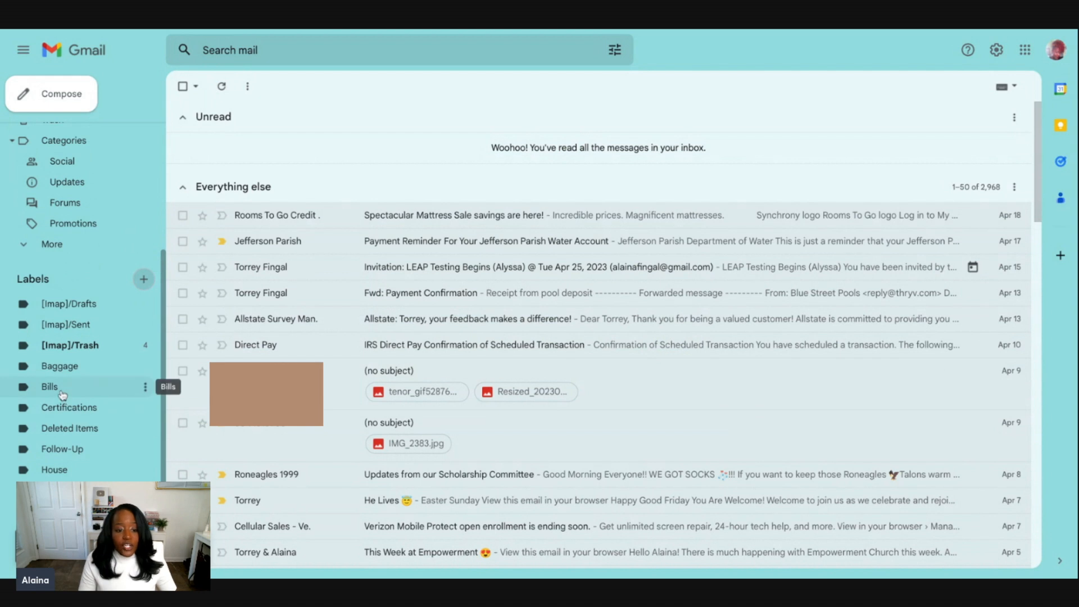
Step: Rename the Bills label to "[Bills]" and save it
{"action": "left_click", "coordinate": [145, 389]}
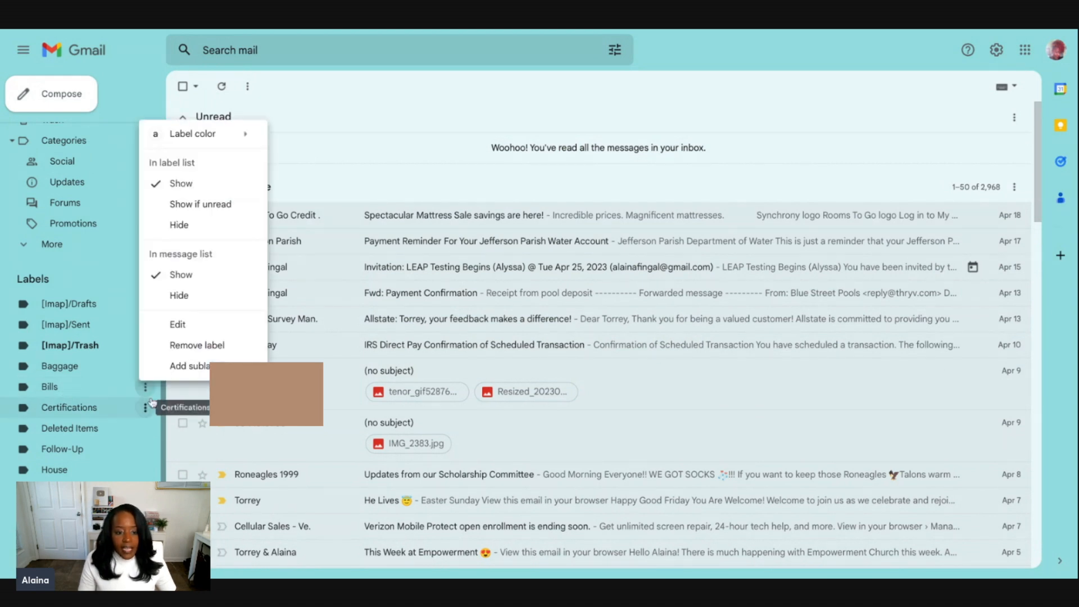
{"action": "left_click", "coordinate": [168, 336]}
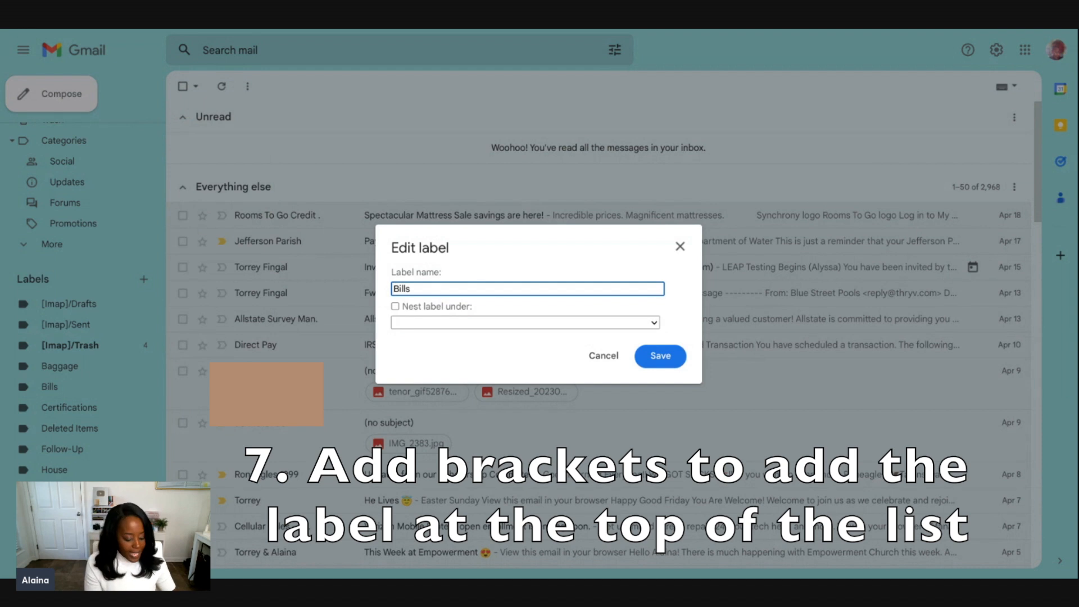
{"action": "type", "text": "["}
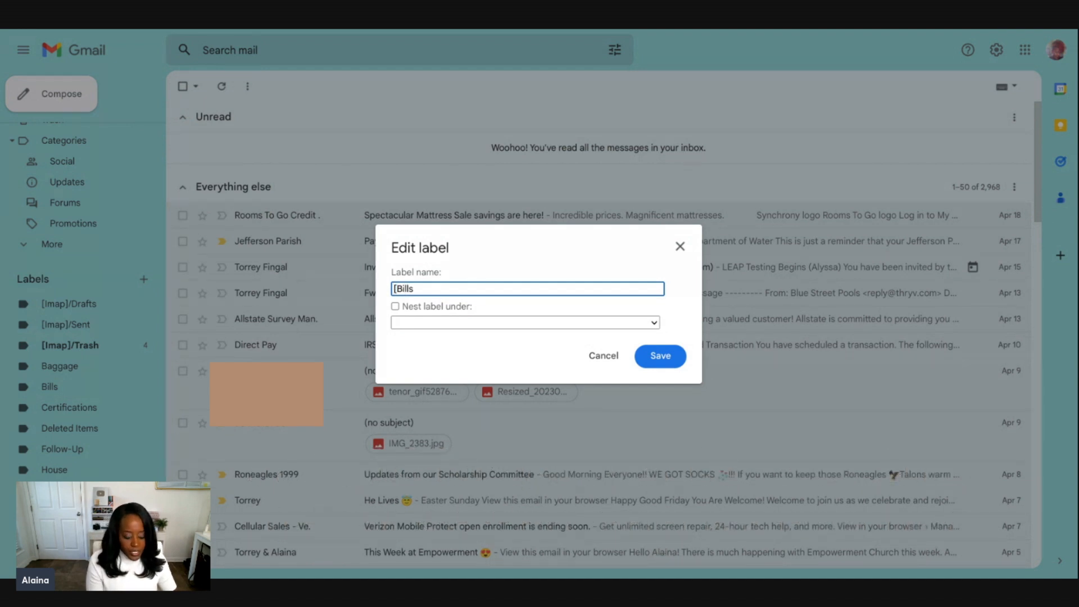
{"action": "key", "text": "BackSpace"}
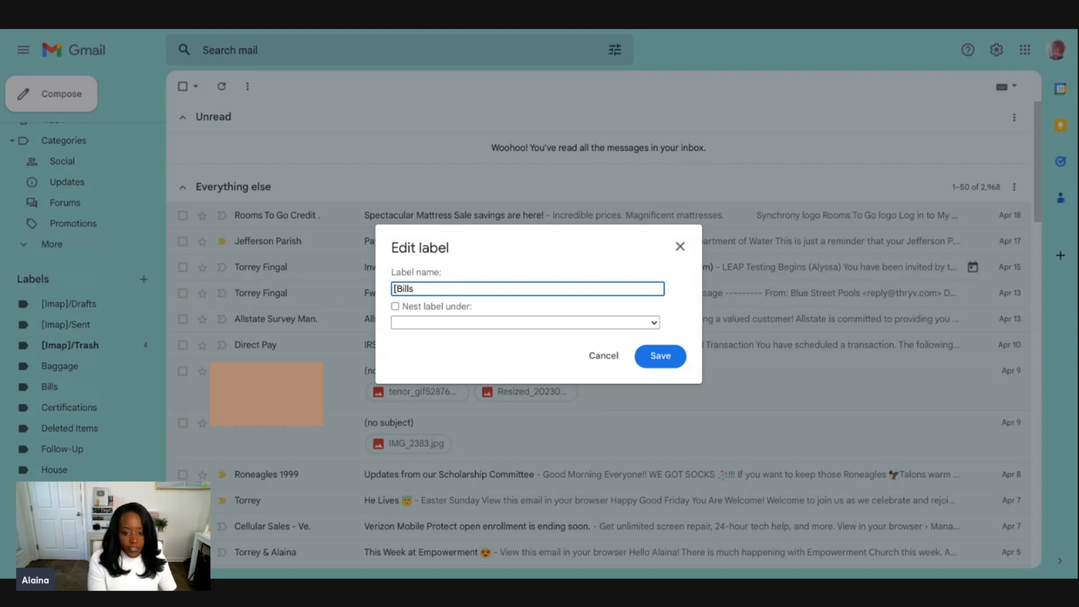
{"action": "type", "text": "]"}
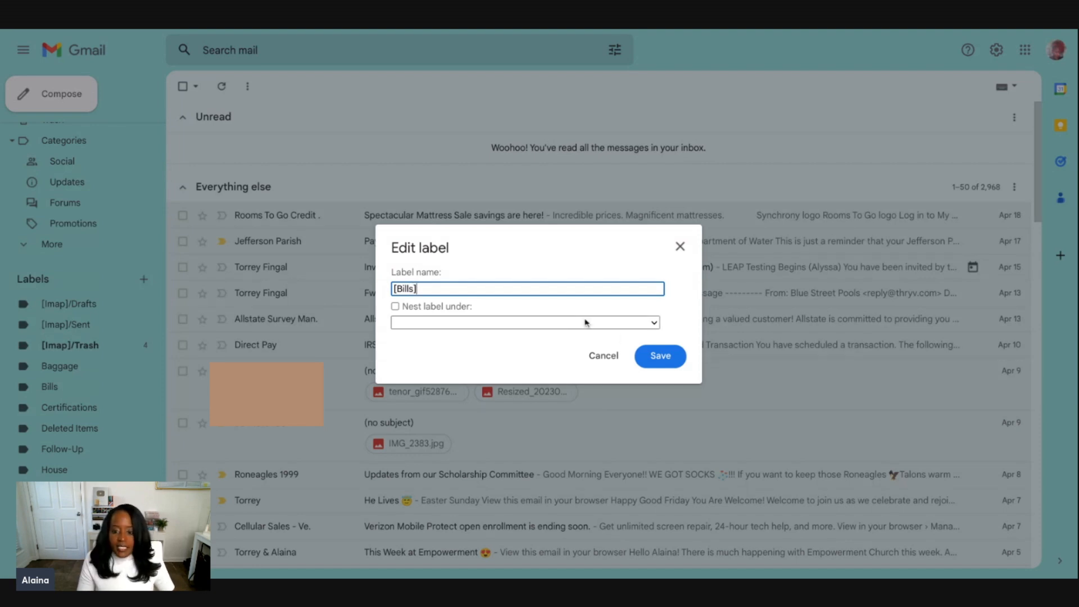
{"action": "left_click", "coordinate": [660, 356]}
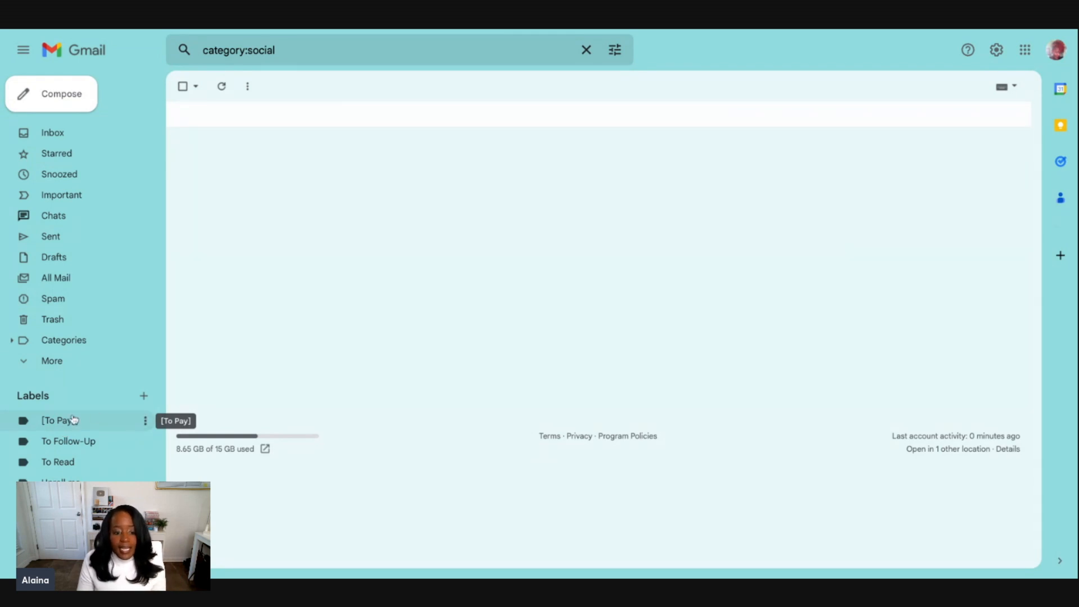
{"action": "left_click", "coordinate": [143, 395]}
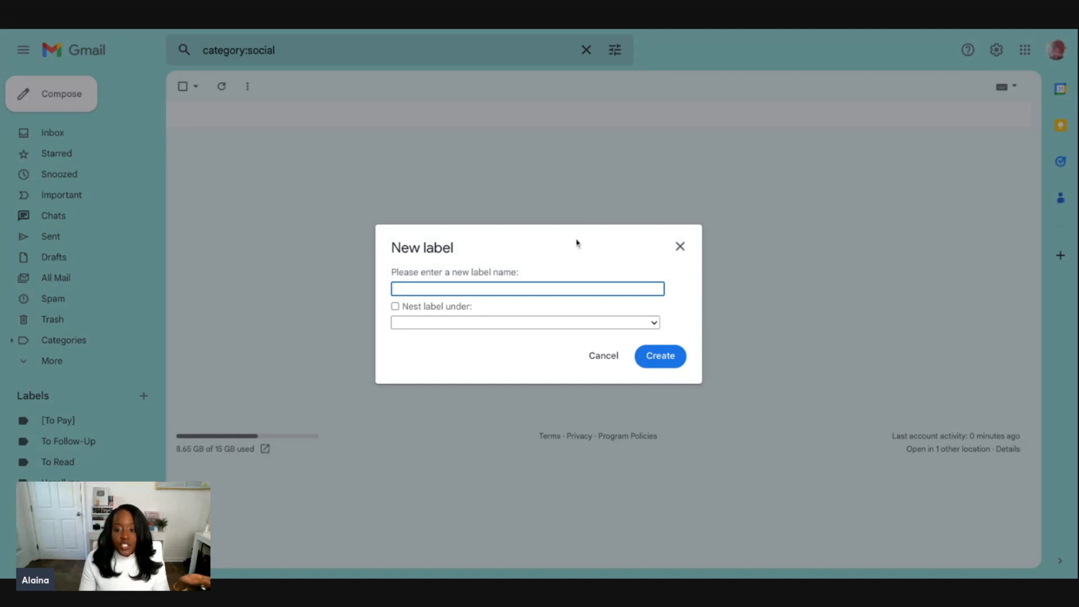
{"action": "left_click", "coordinate": [680, 246]}
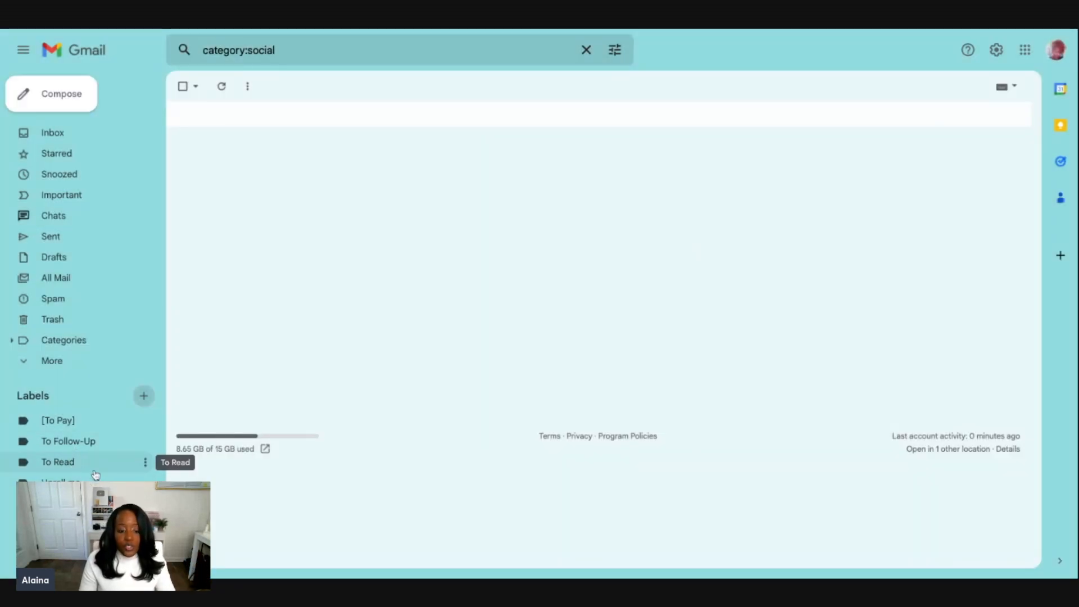
{"action": "left_click", "coordinate": [145, 397]}
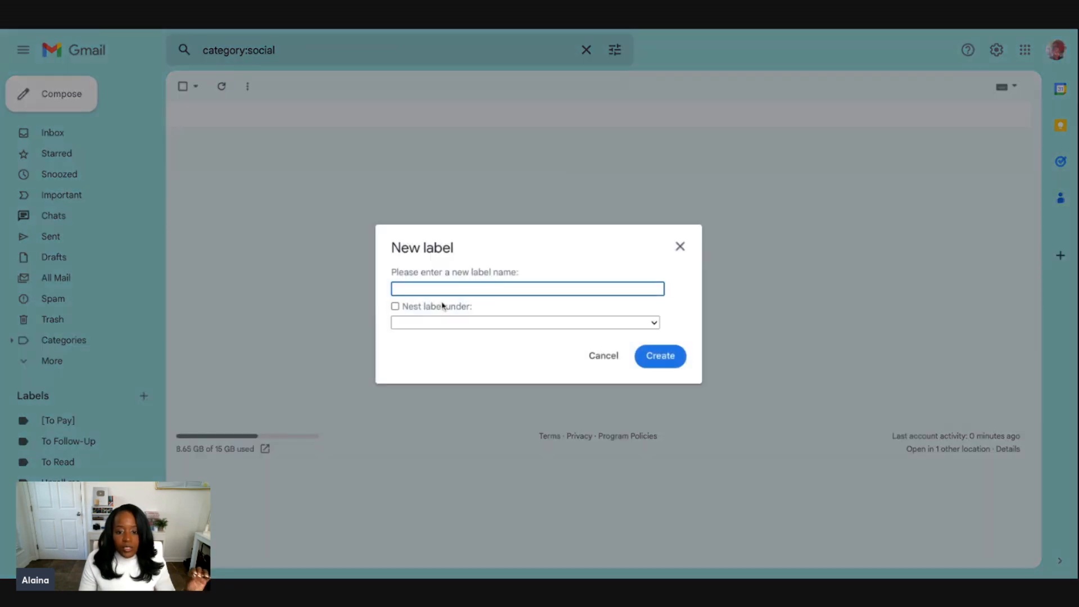
{"action": "type", "text": "New"}
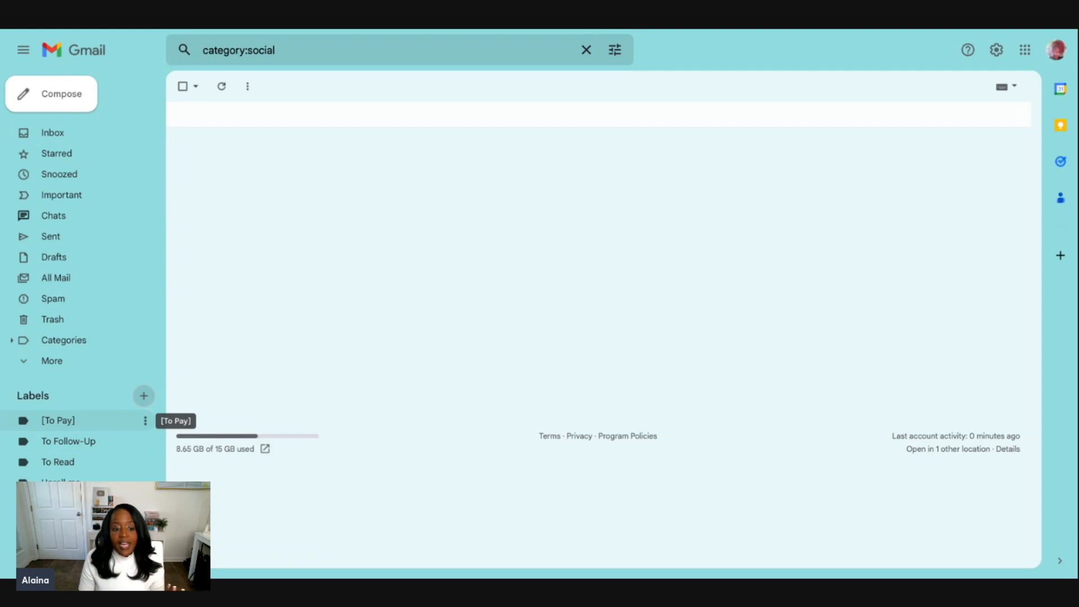
Step: Assign the light purple label color to the [To Pay] label
{"action": "left_click", "coordinate": [145, 420]}
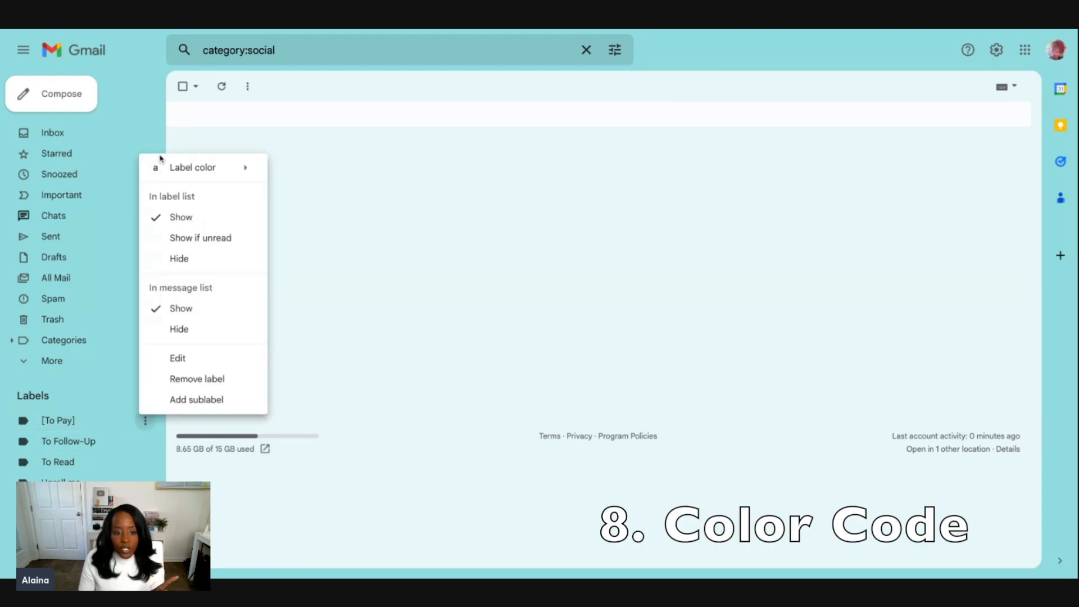
{"action": "mouse_move", "coordinate": [191, 175]}
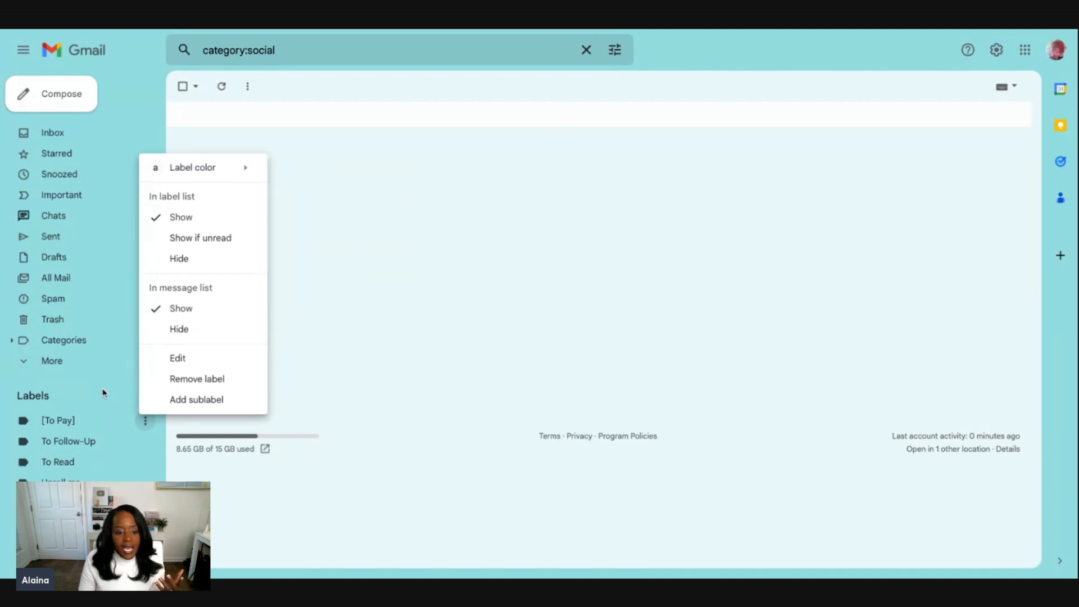
{"action": "left_click", "coordinate": [139, 422]}
{"action": "left_click", "coordinate": [146, 422]}
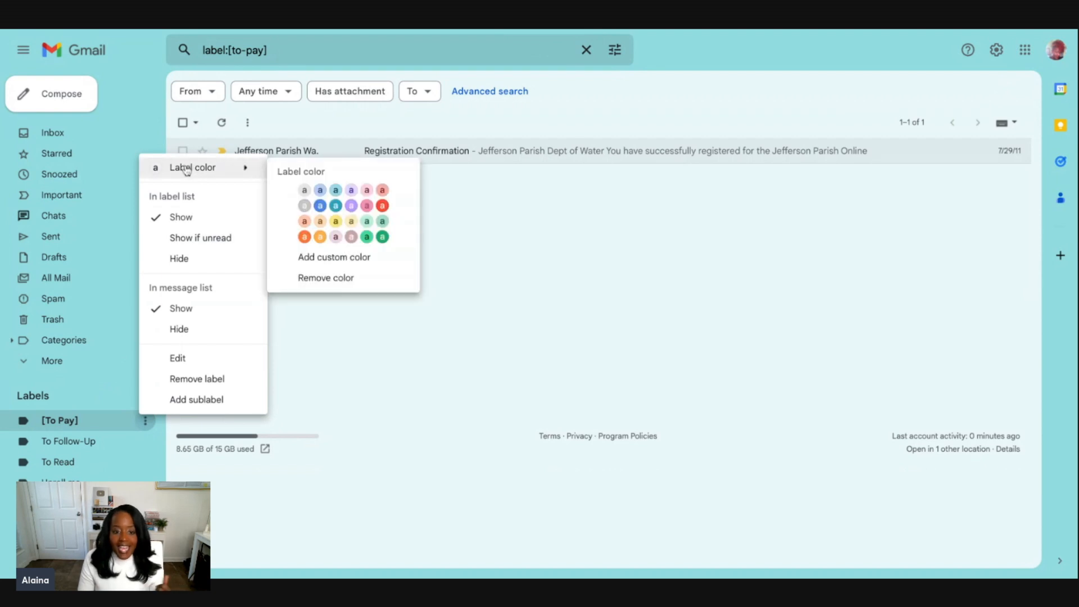
{"action": "left_click", "coordinate": [351, 206]}
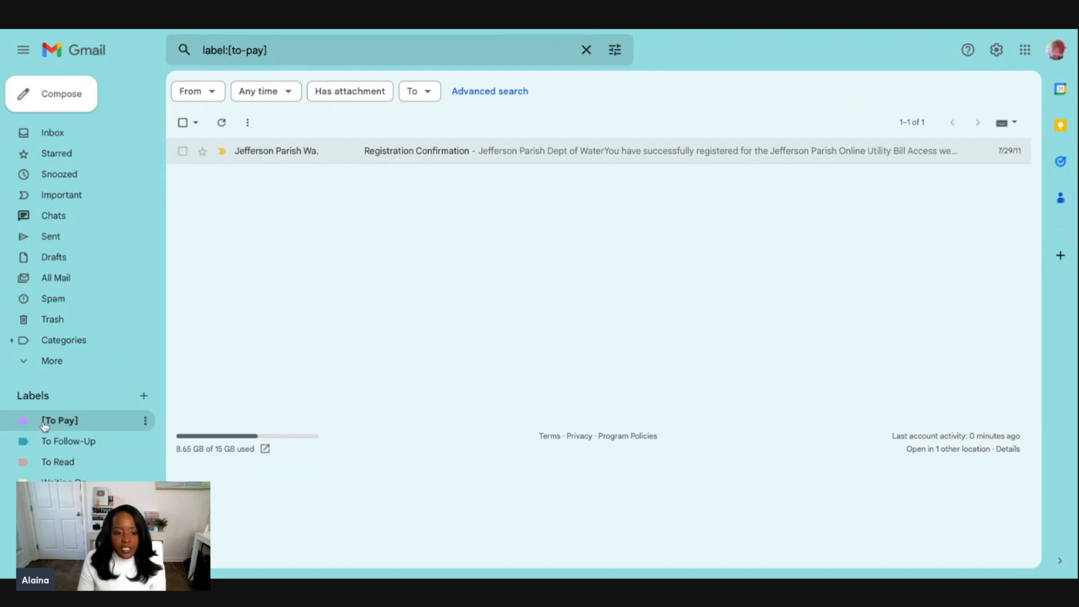
Step: Apply the [To Pay] label to the Jefferson Parish payment reminder in the inbox
{"action": "left_click", "coordinate": [61, 136]}
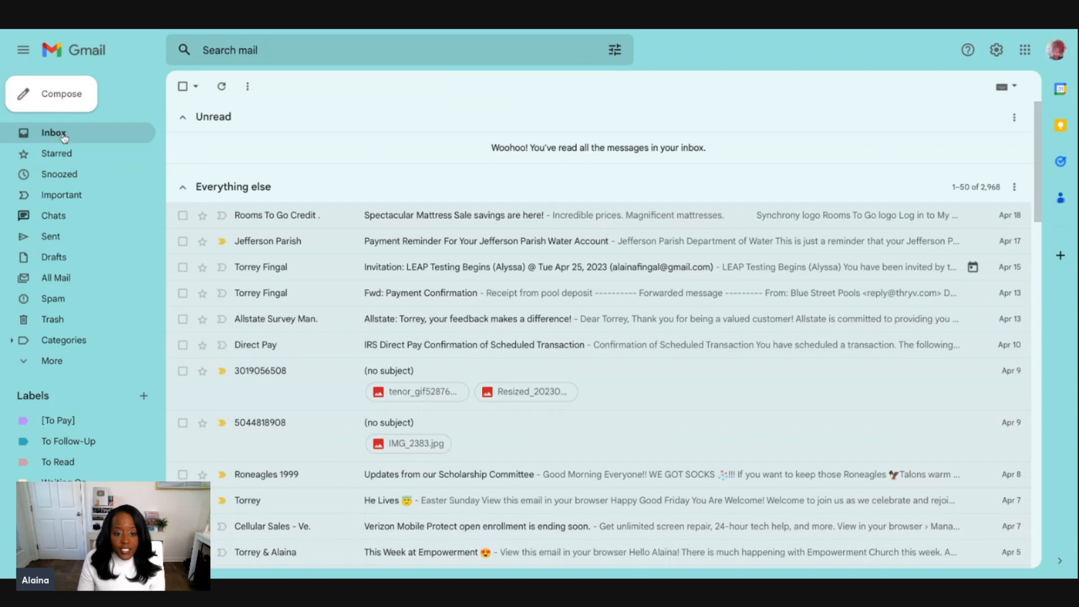
{"action": "left_click", "coordinate": [182, 241]}
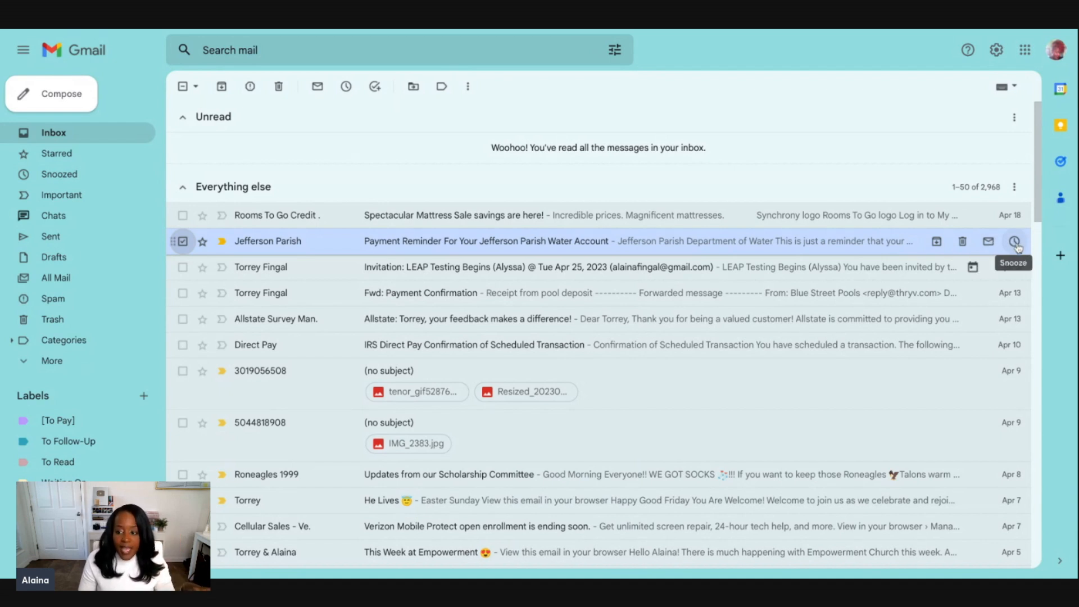
{"action": "left_click", "coordinate": [442, 86]}
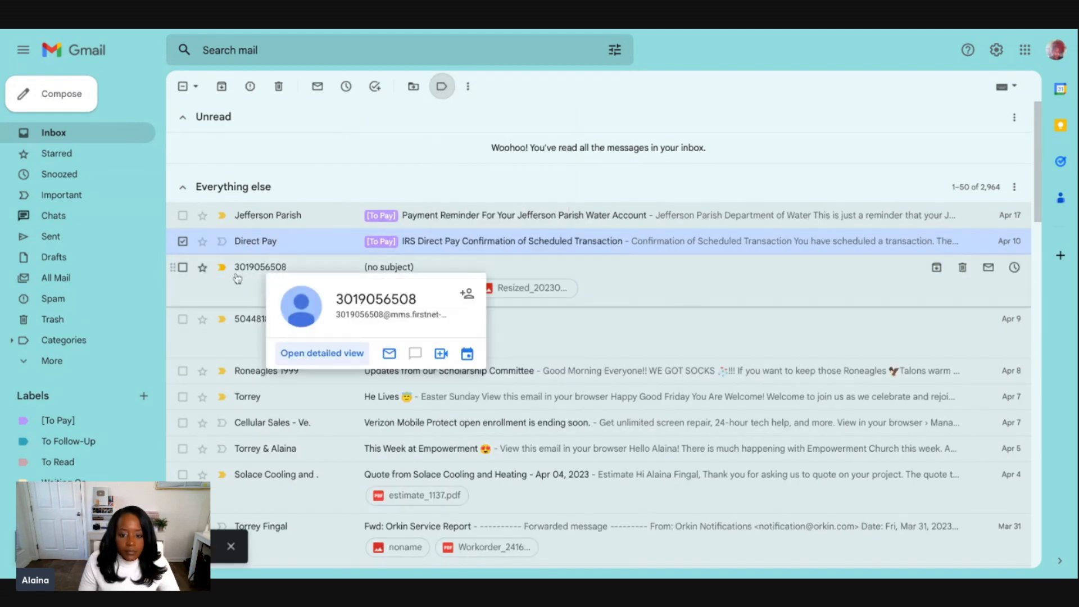
Step: Delete the two April 9 inbox messages without a subject, excluding the labeled Direct Pay message from the selection
{"action": "left_click", "coordinate": [182, 267]}
{"action": "left_click", "coordinate": [183, 319]}
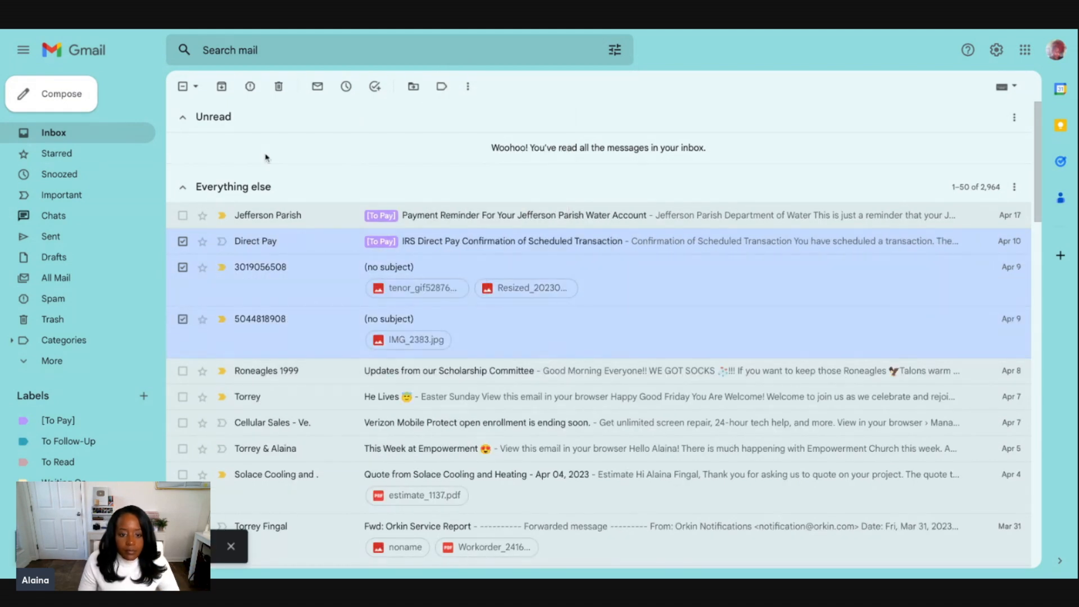
{"action": "left_click", "coordinate": [183, 241]}
{"action": "left_click", "coordinate": [281, 86]}
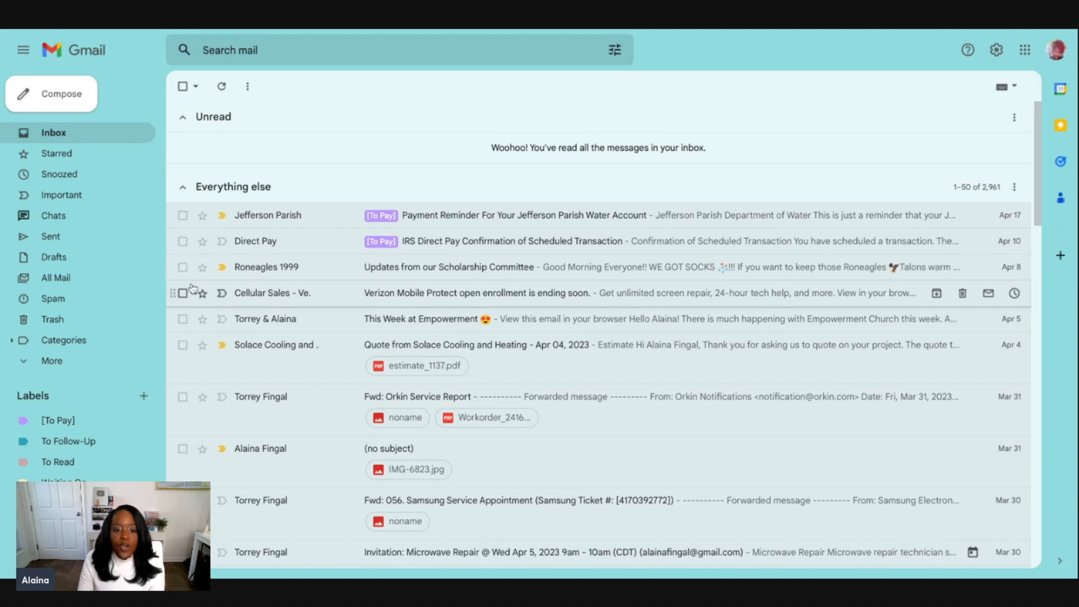
Step: Apply the To Follow-Up label to the "Updates from our Scholarship Committee" message
{"action": "left_click", "coordinate": [183, 268]}
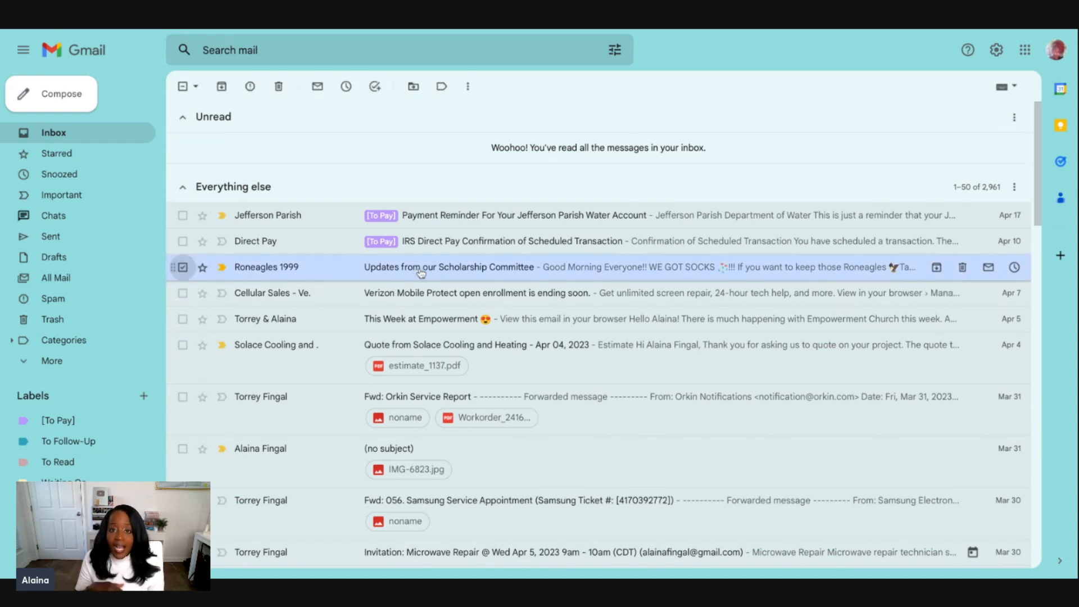
{"action": "left_click", "coordinate": [442, 87]}
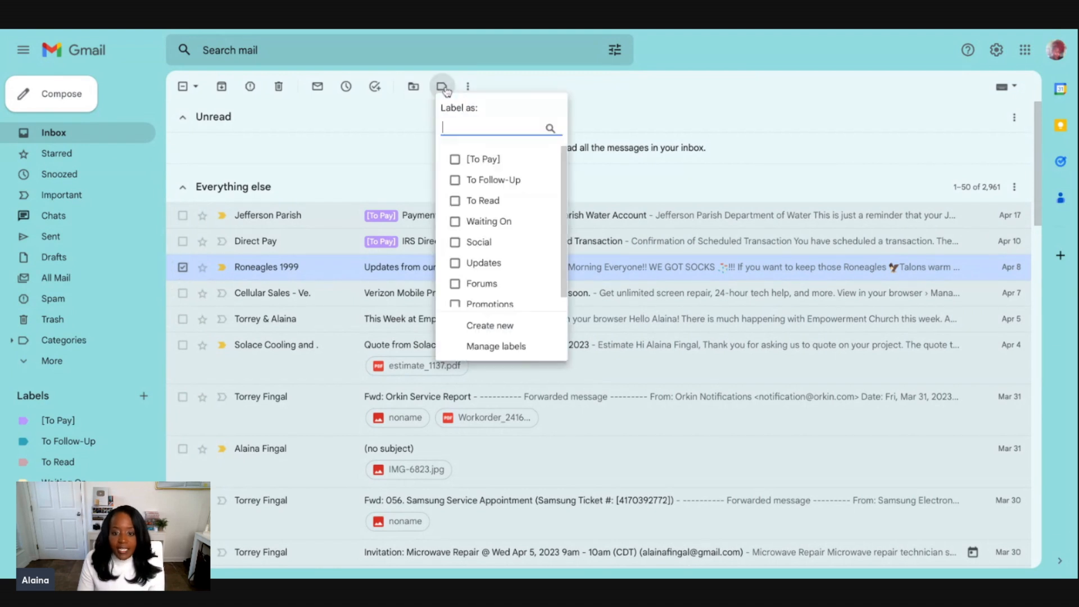
{"action": "left_click", "coordinate": [455, 180]}
{"action": "left_click", "coordinate": [473, 325]}
{"action": "scroll", "coordinate": [380, 312], "scroll_direction": "down", "scroll_amount": 1}
{"action": "scroll", "coordinate": [380, 311], "scroll_direction": "up", "scroll_amount": 1}
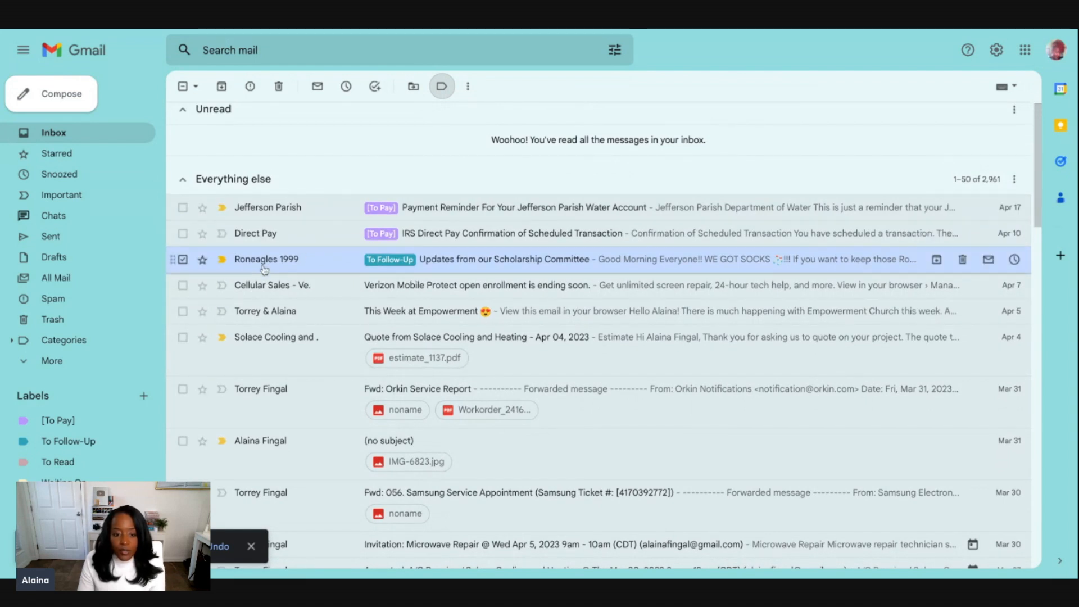
Step: Review the messages filed under the [To Pay] and To Follow-Up labels
{"action": "left_click", "coordinate": [66, 423]}
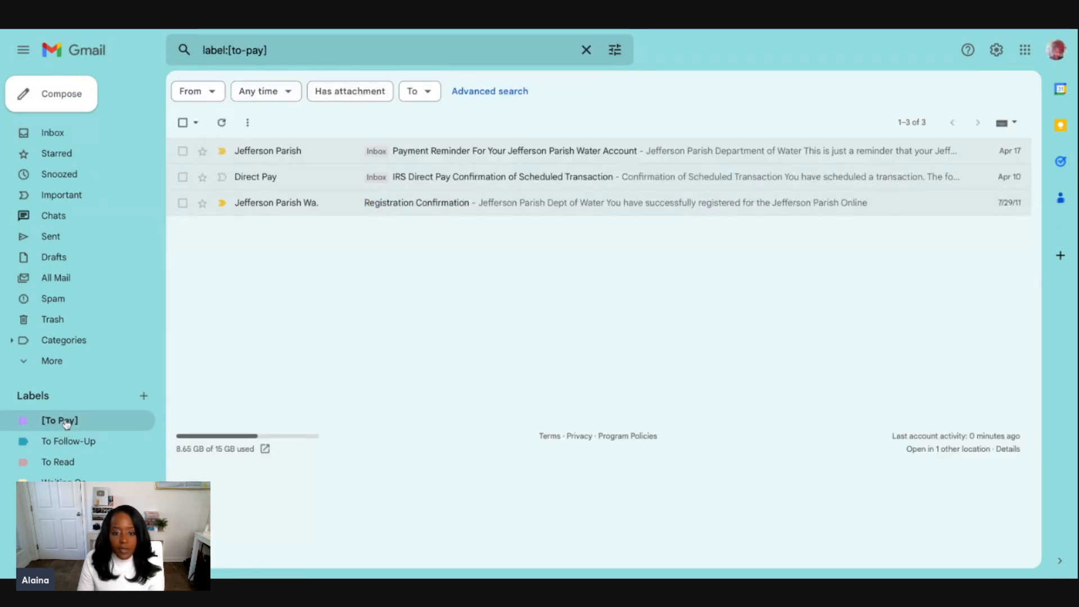
{"action": "left_click", "coordinate": [72, 444]}
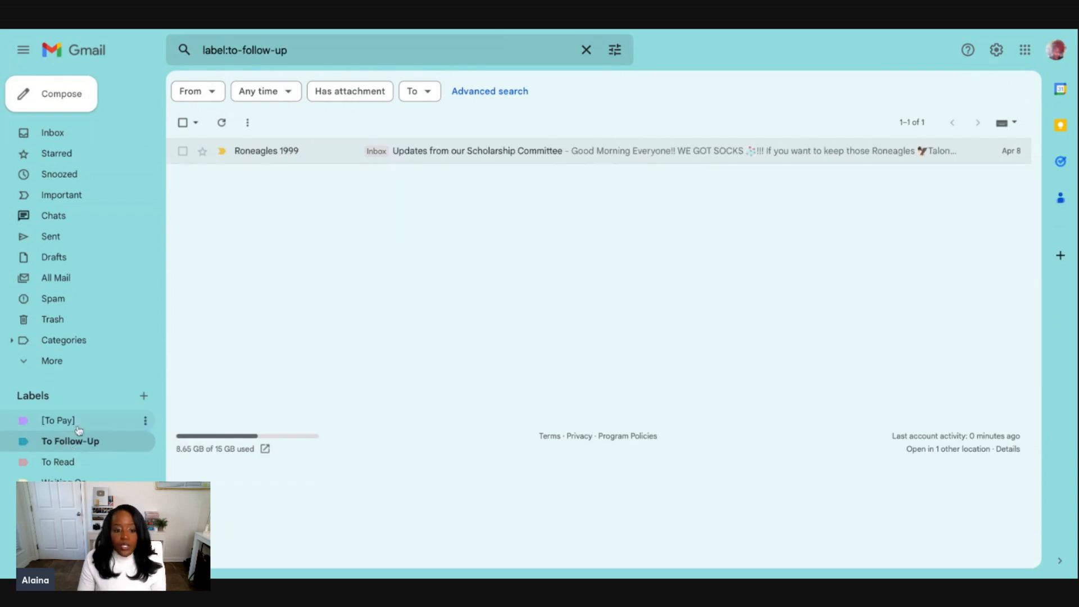
{"action": "left_click", "coordinate": [70, 421]}
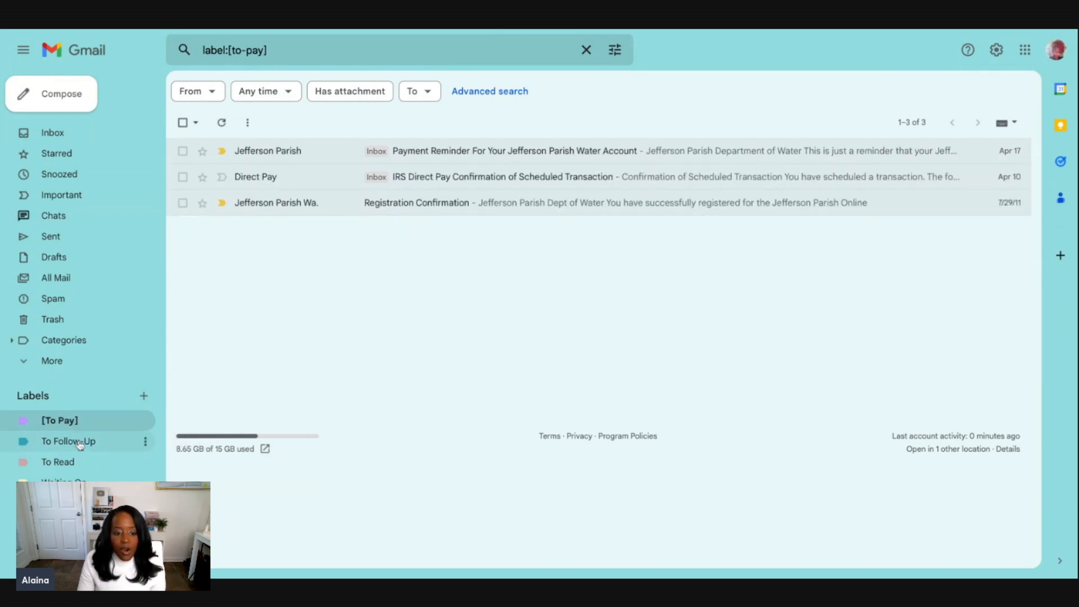
{"action": "left_click", "coordinate": [80, 444]}
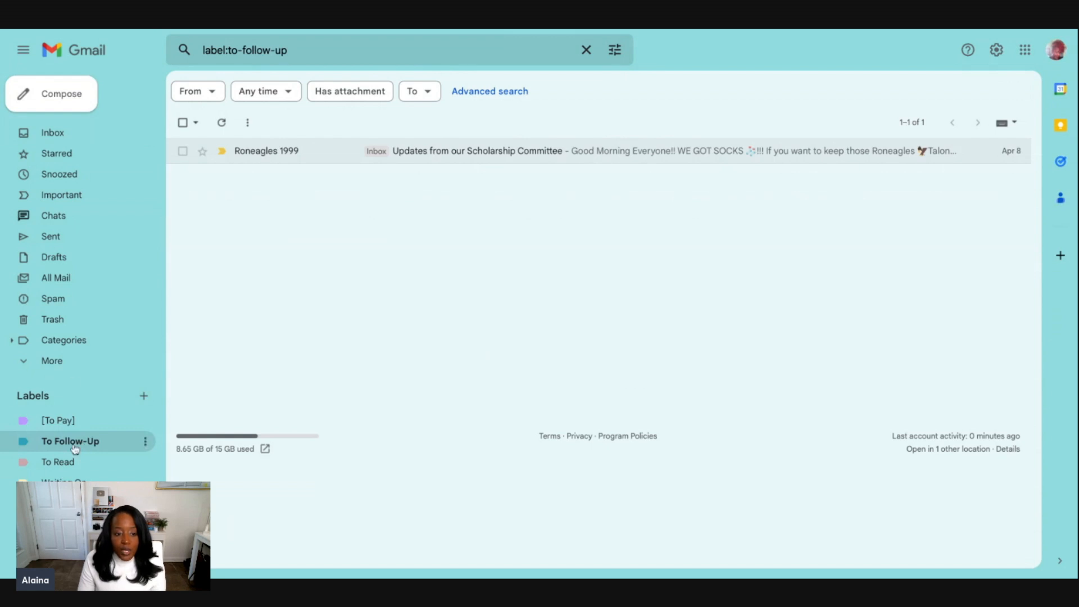
Step: Apply the [To Pay] label to the Solace Cooling and Heating quote and the Orkin Service Report in the inbox, and clear the selection
{"action": "left_click", "coordinate": [51, 133]}
{"action": "left_click", "coordinate": [442, 86]}
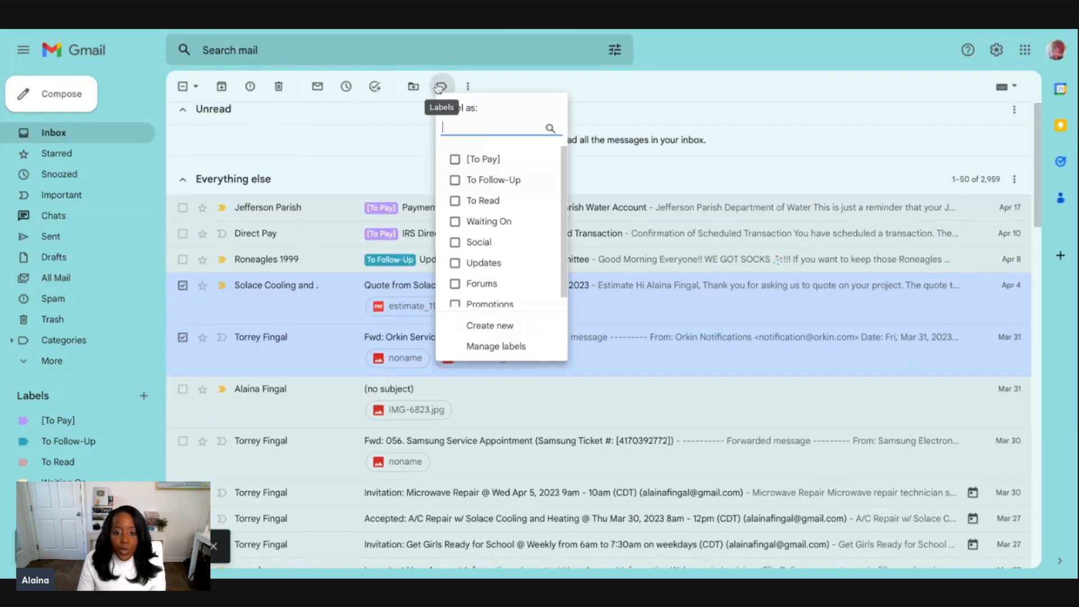
{"action": "left_click", "coordinate": [472, 159]}
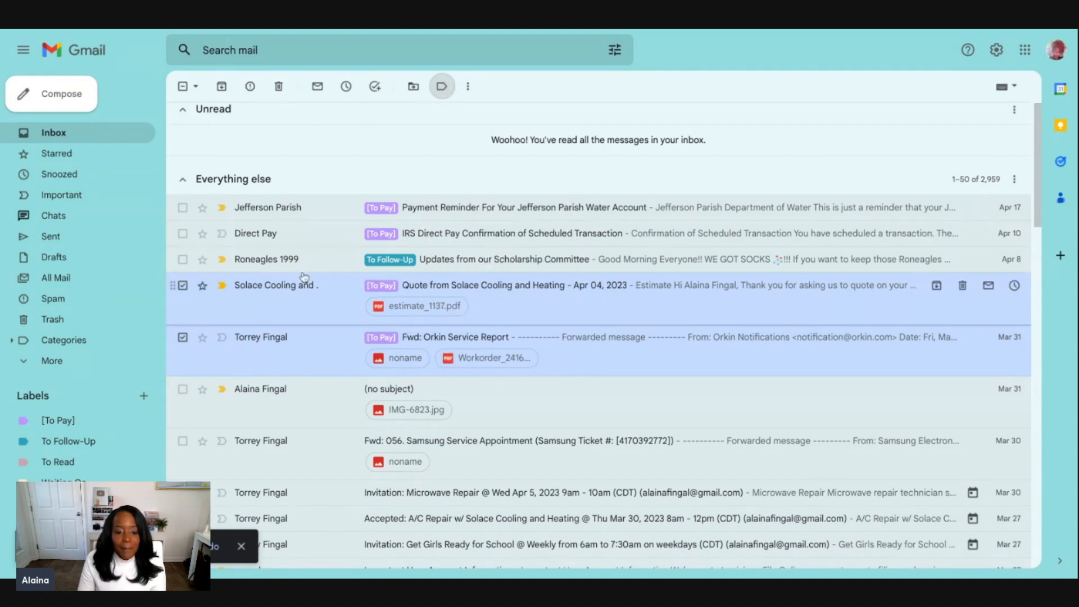
{"action": "scroll", "coordinate": [304, 270], "scroll_direction": "down", "scroll_amount": 1}
{"action": "left_click", "coordinate": [182, 256]}
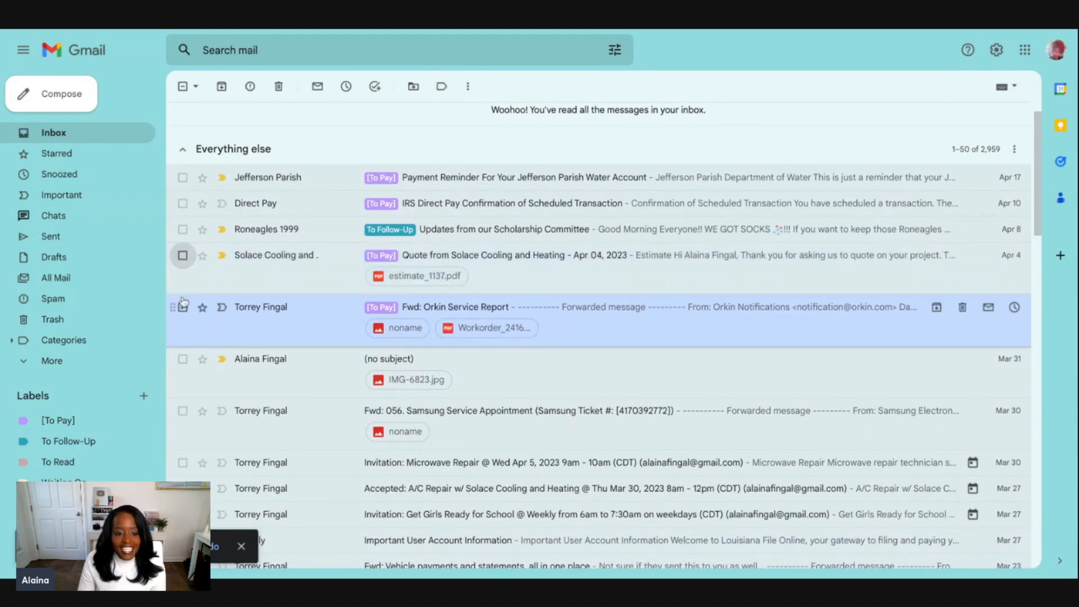
{"action": "left_click", "coordinate": [183, 308]}
{"action": "scroll", "coordinate": [431, 282], "scroll_direction": "up", "scroll_amount": 1}
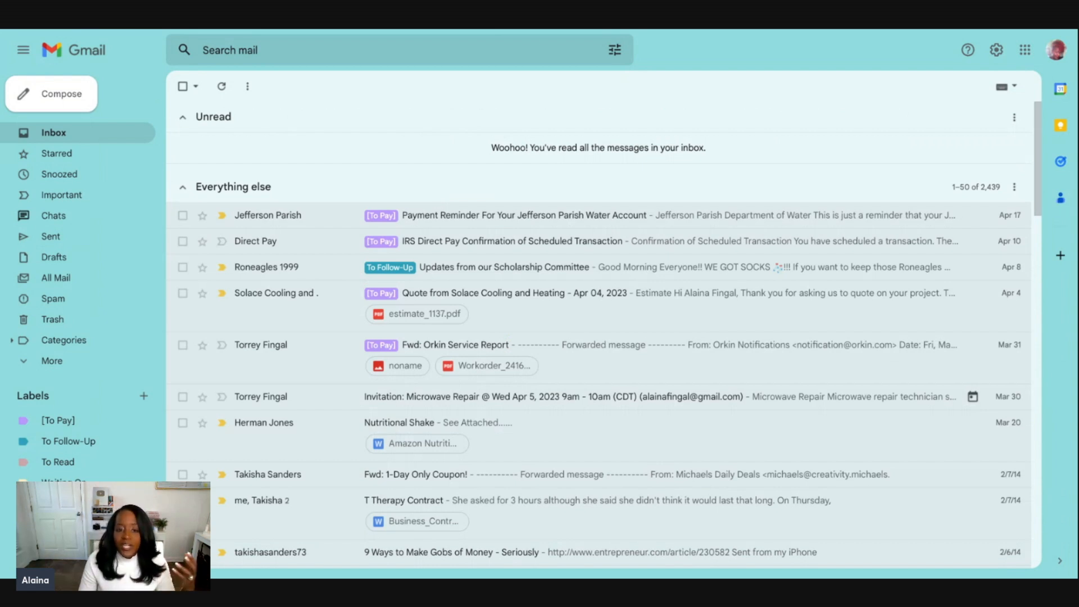
Step: Check the Unread section's options in the inbox settings and enable the reading pane with the "Right of inbox" position
{"action": "left_click", "coordinate": [1014, 187]}
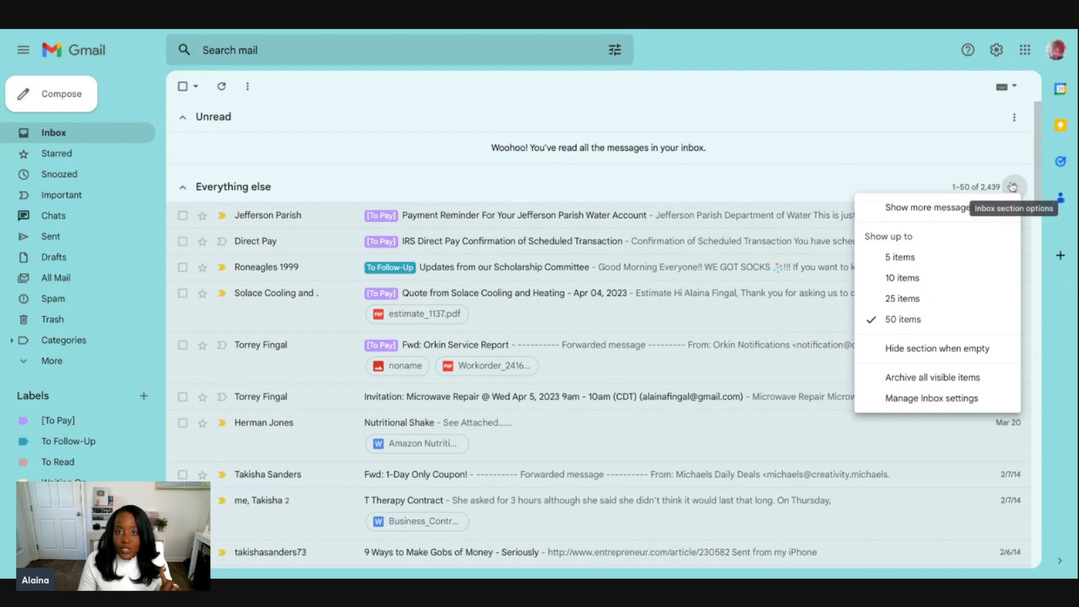
{"action": "left_click", "coordinate": [935, 398]}
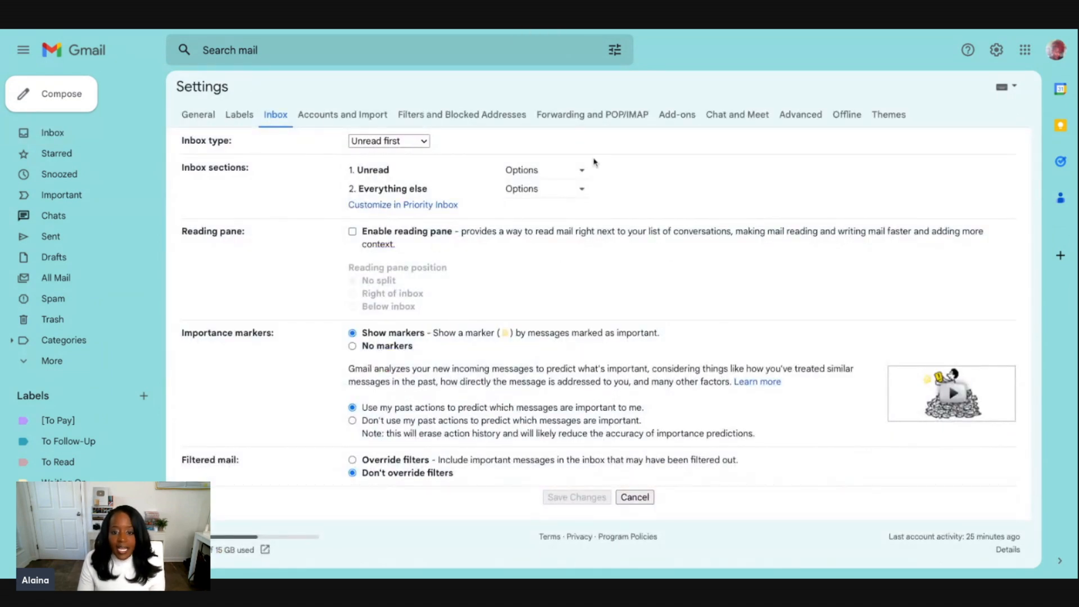
{"action": "left_click", "coordinate": [583, 171]}
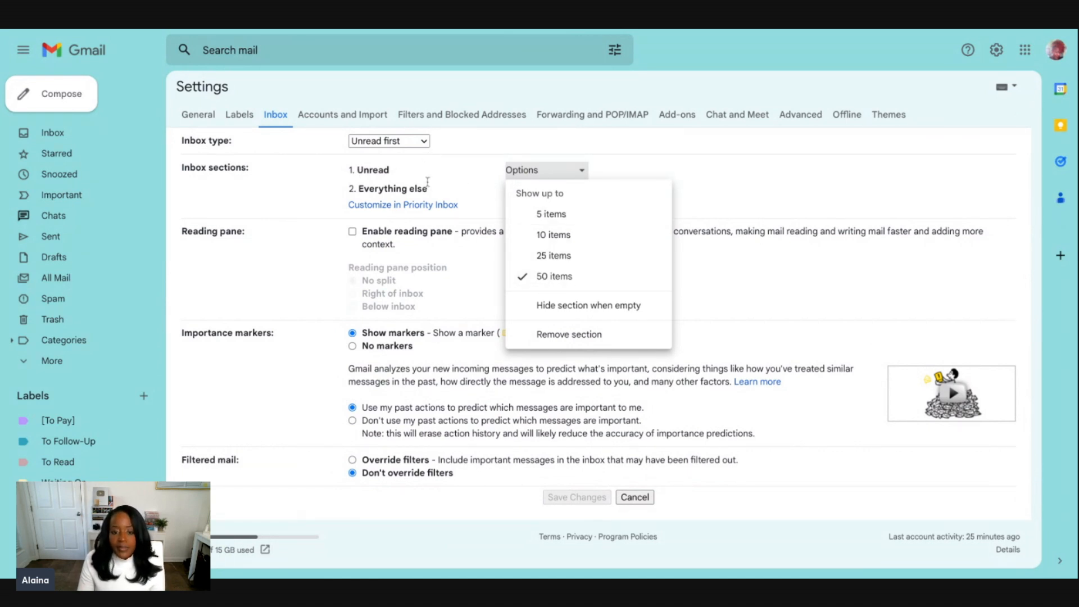
{"action": "left_click", "coordinate": [317, 203]}
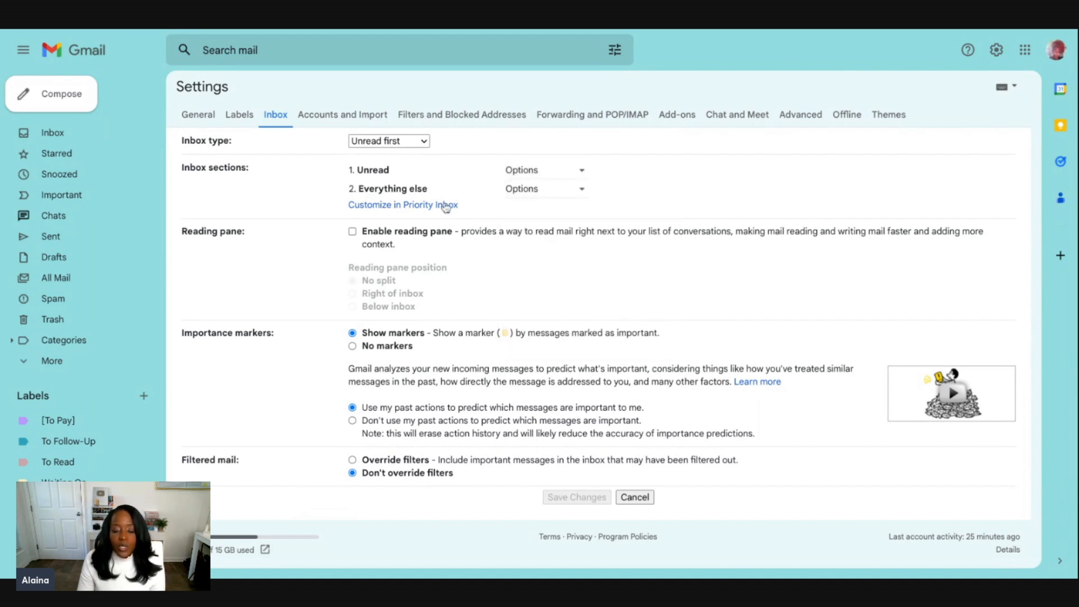
{"action": "left_click", "coordinate": [352, 232]}
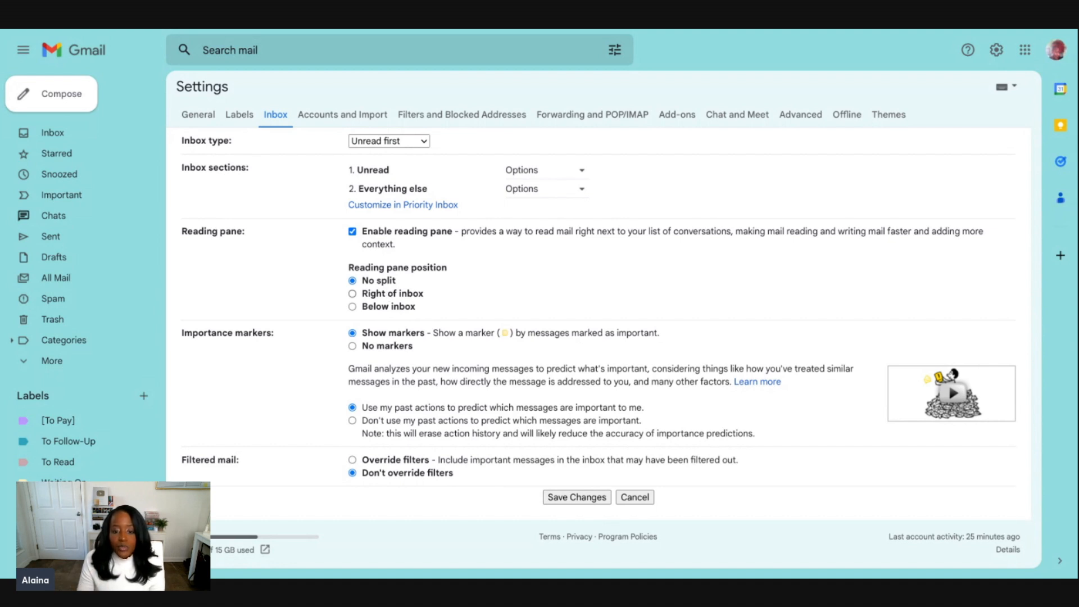
{"action": "left_click", "coordinate": [352, 293]}
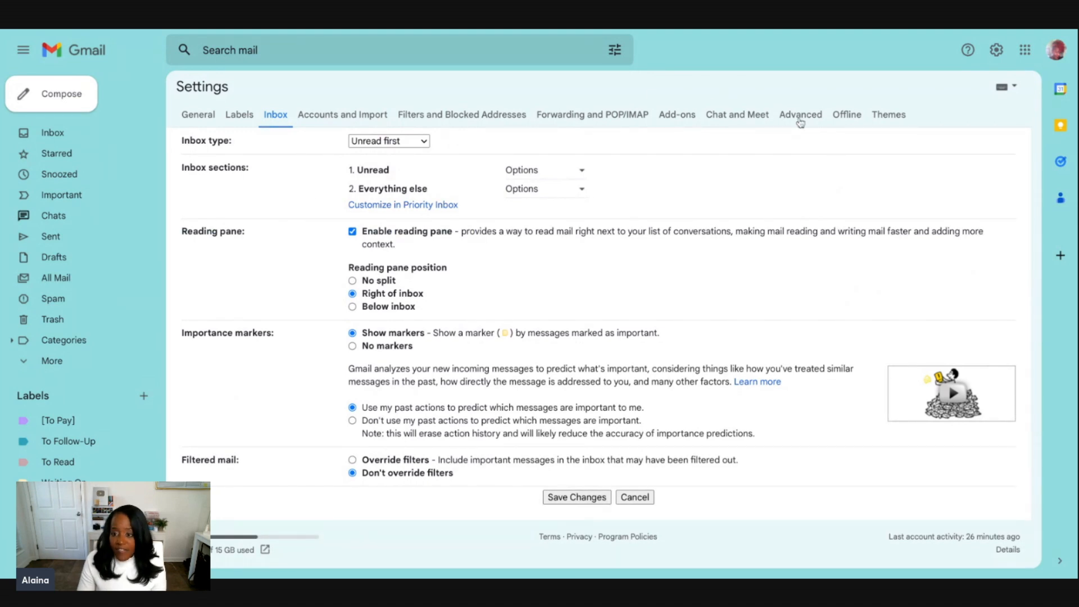
Step: Enable Auto-advance in the advanced settings
{"action": "left_click", "coordinate": [813, 117]}
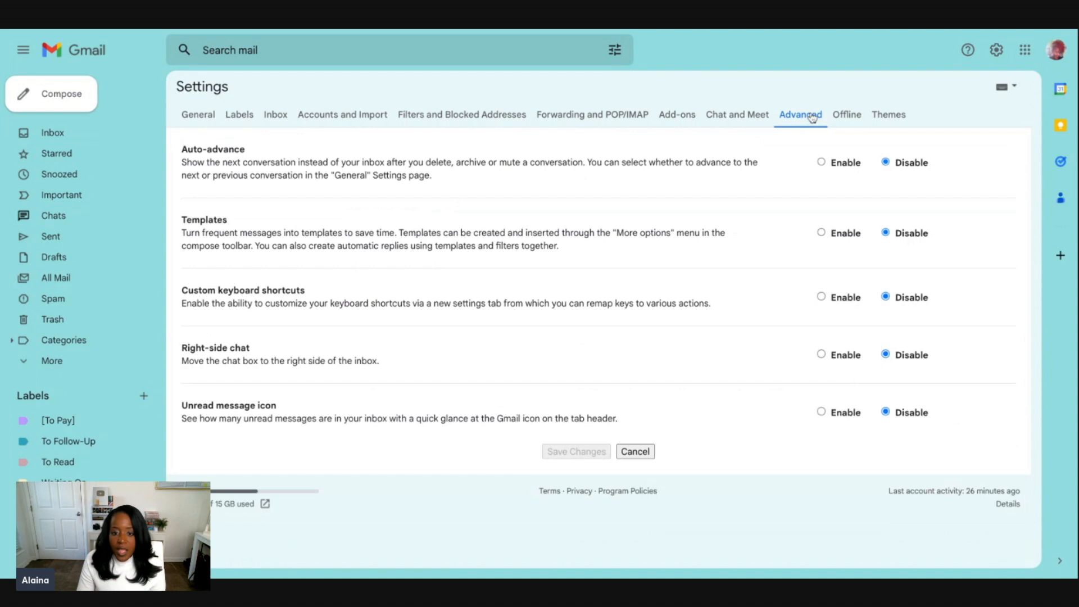
{"action": "left_click", "coordinate": [821, 163]}
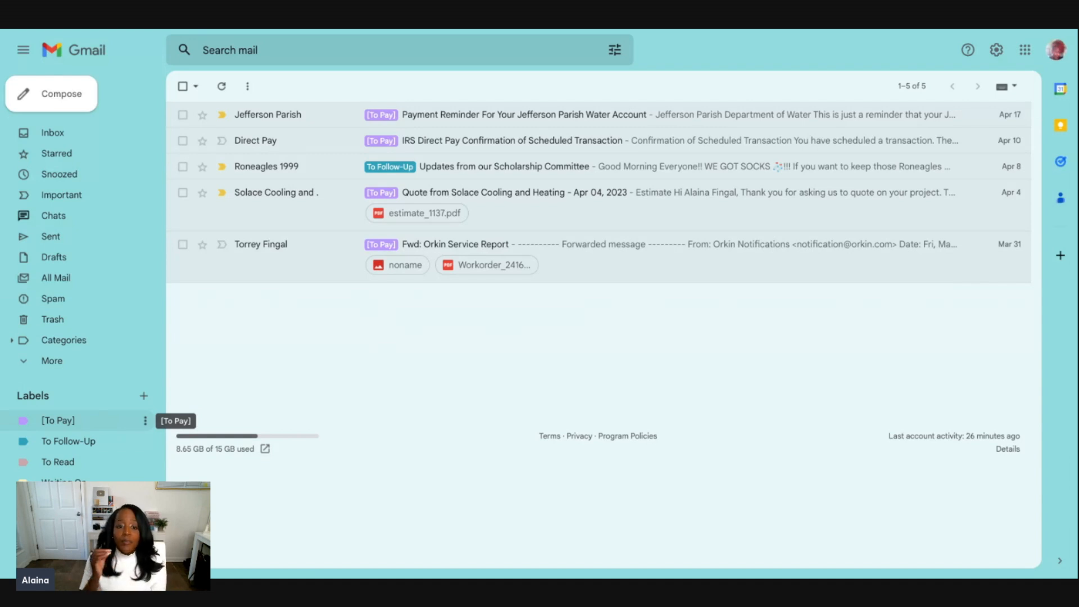
Step: Return from the Scholarship Committee message to the inbox and review the inbox type and reading pane choices in the quick settings
{"action": "left_click", "coordinate": [84, 138]}
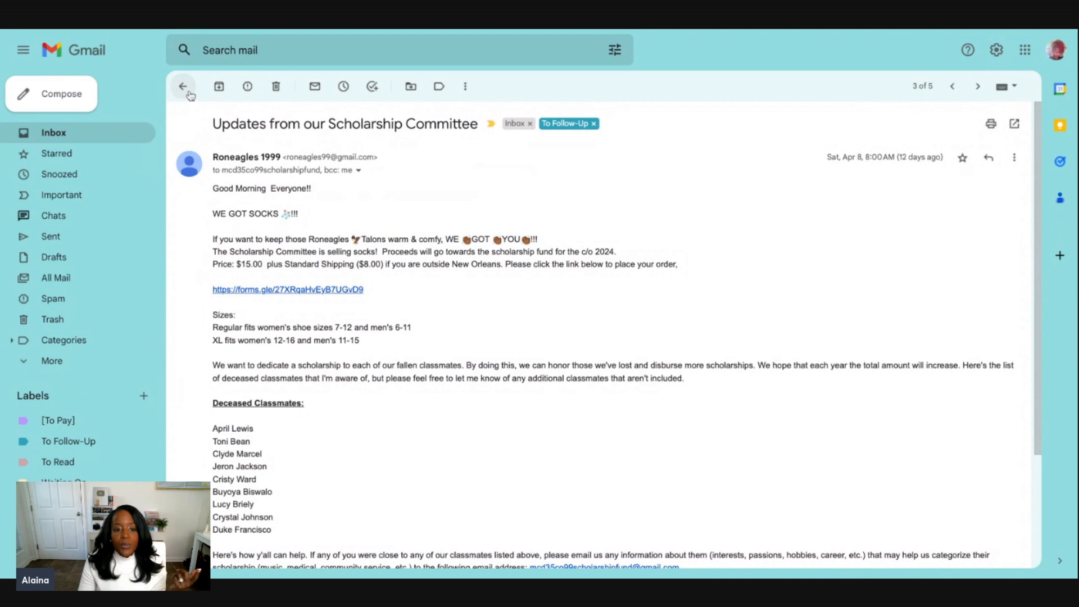
{"action": "left_click", "coordinate": [185, 90]}
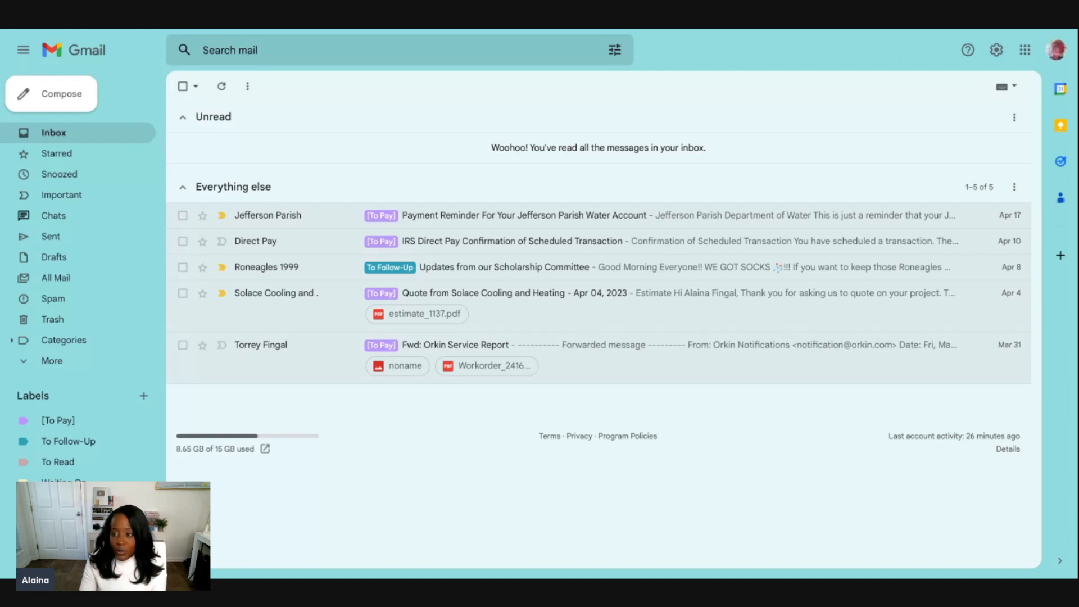
{"action": "left_click", "coordinate": [996, 50]}
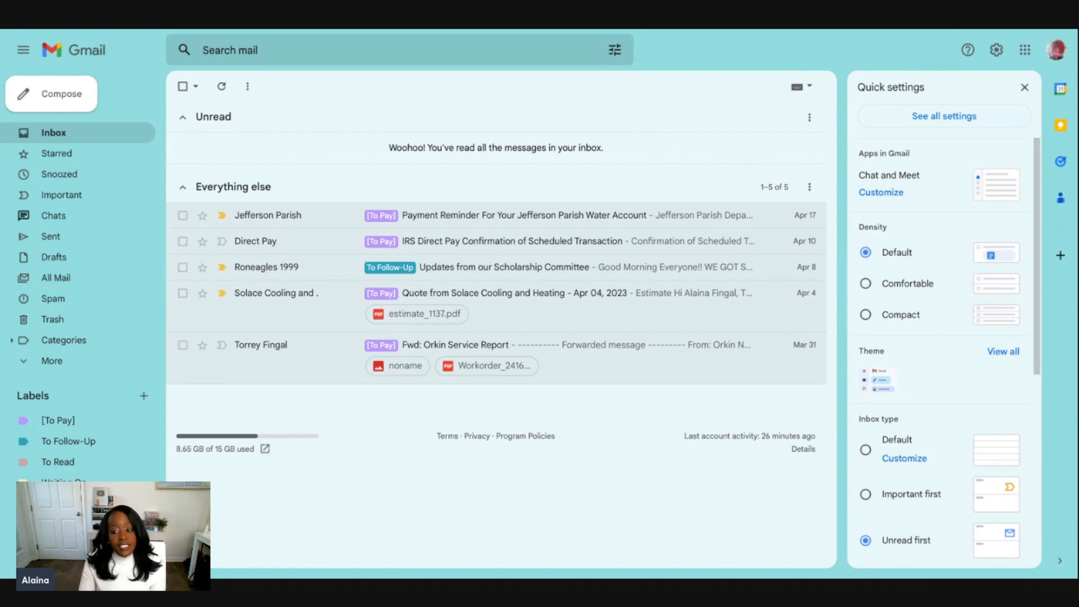
{"action": "scroll", "coordinate": [944, 309], "scroll_direction": "down", "scroll_amount": 6}
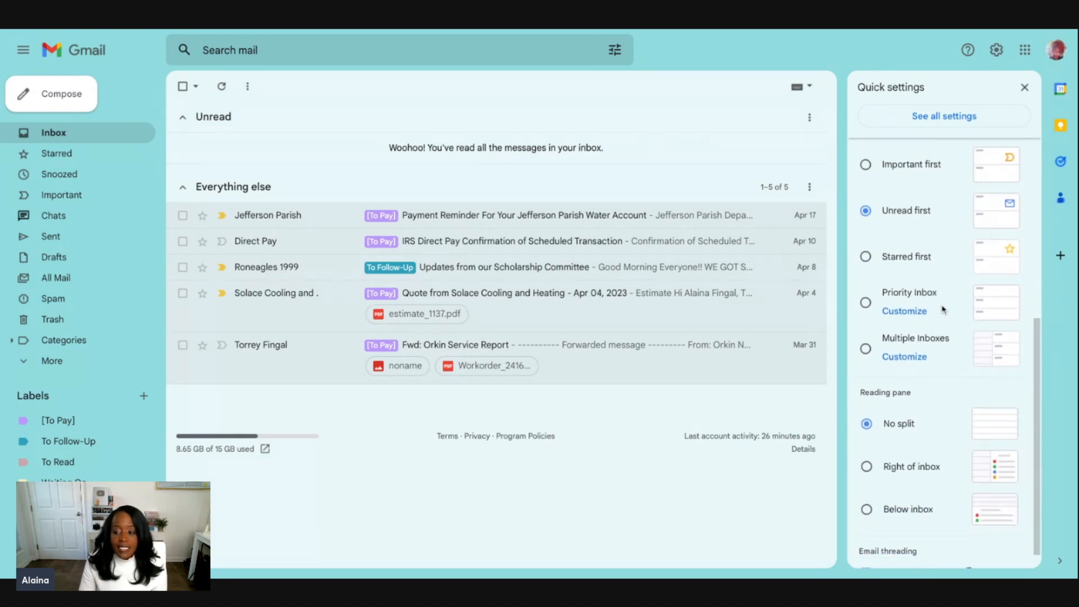
{"action": "scroll", "coordinate": [943, 310], "scroll_direction": "down", "scroll_amount": 1}
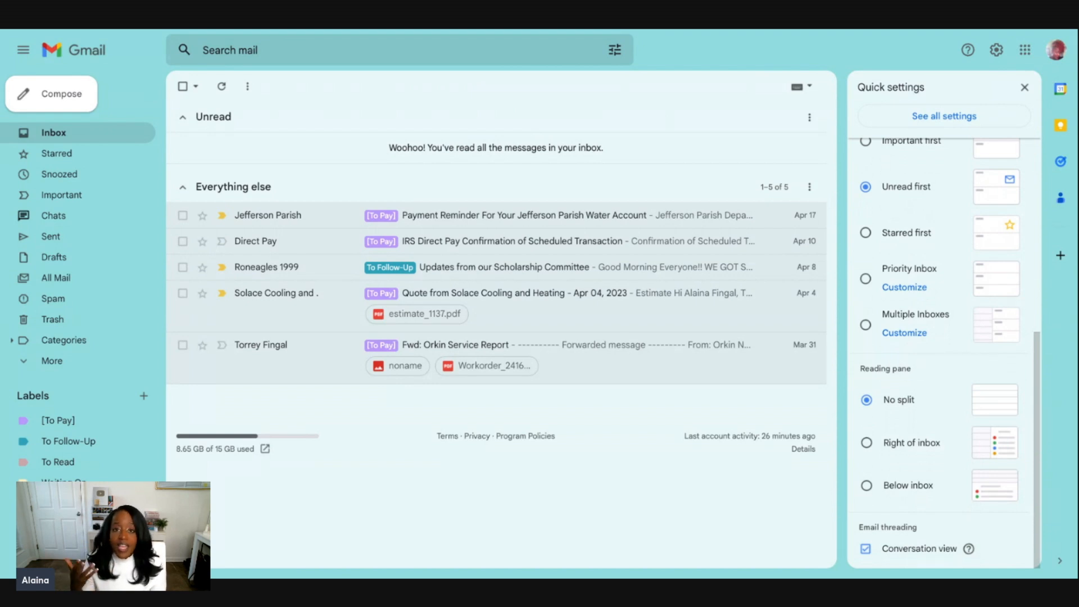
Step: Change the label color of [To Pay] to red
{"action": "left_click", "coordinate": [145, 421]}
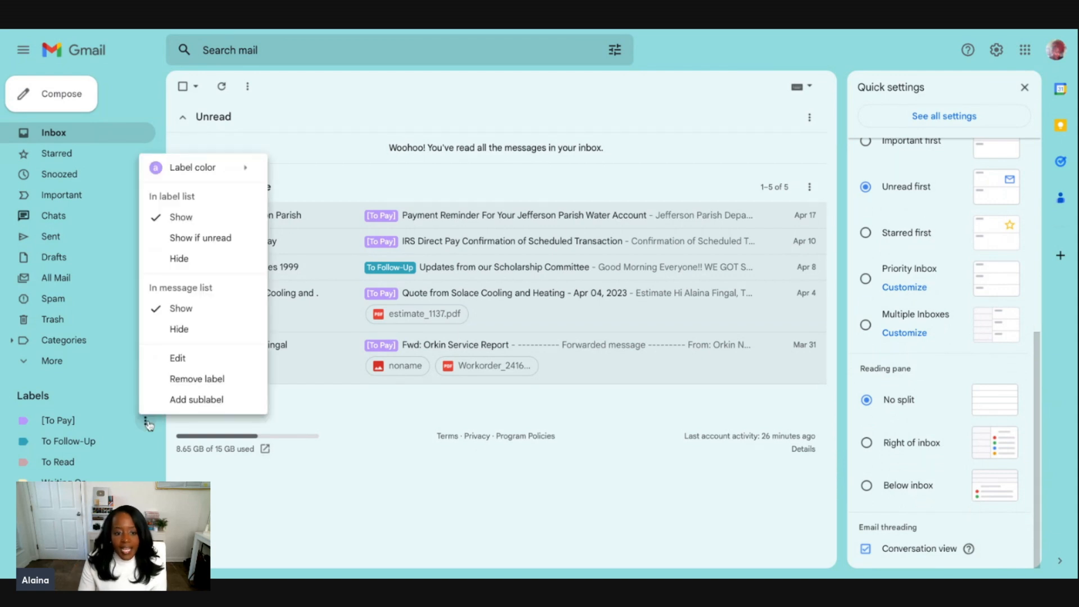
{"action": "mouse_move", "coordinate": [198, 175]}
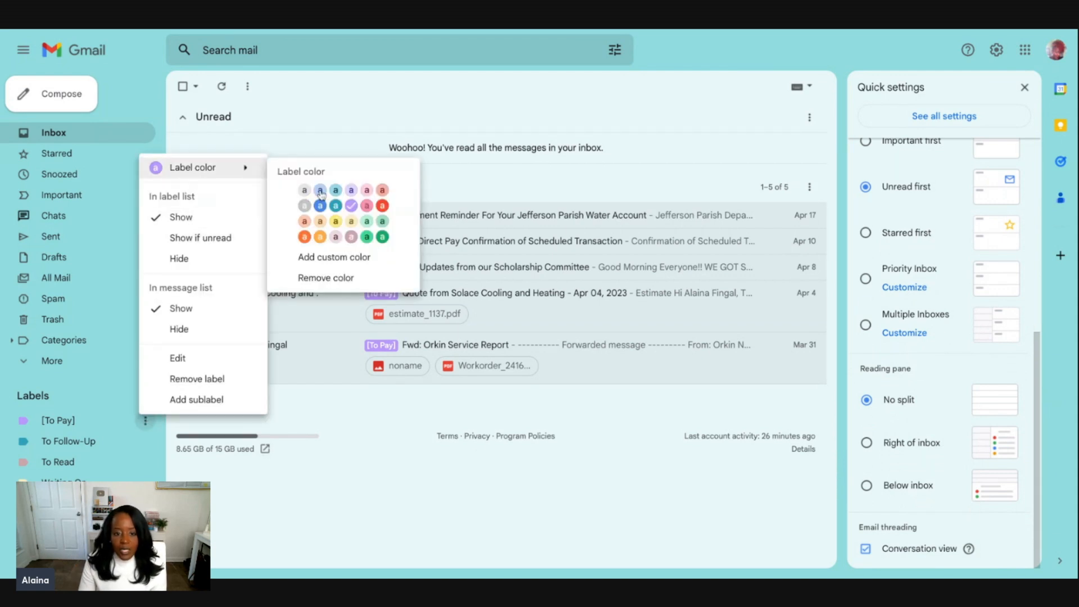
{"action": "left_click", "coordinate": [382, 206]}
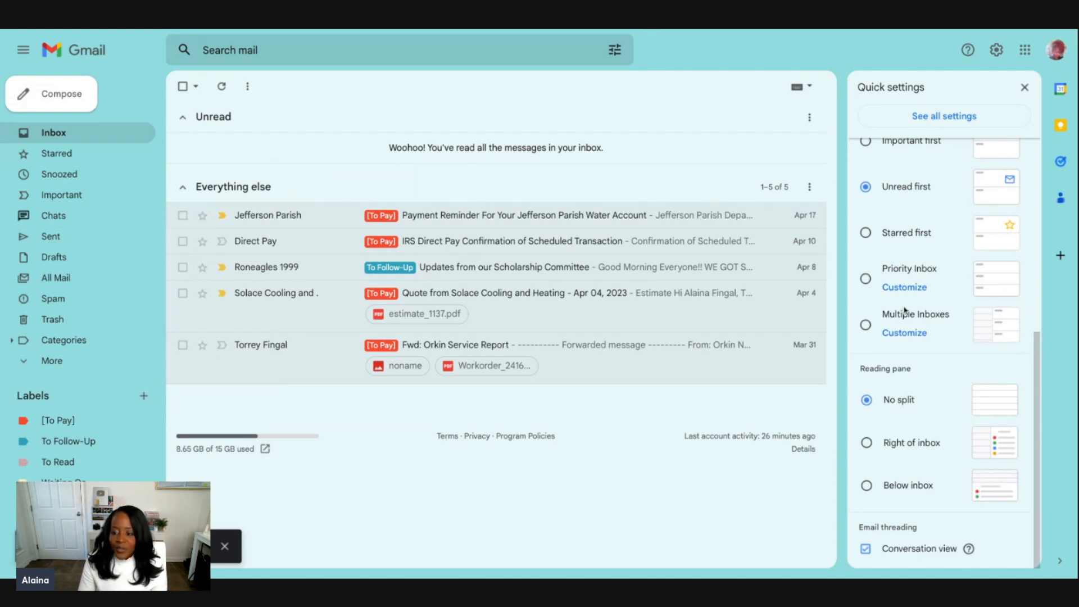
Step: Look through the quick settings and the full list of general settings, and return to the inbox
{"action": "scroll", "coordinate": [906, 311], "scroll_direction": "up", "scroll_amount": 3}
{"action": "scroll", "coordinate": [906, 309], "scroll_direction": "down", "scroll_amount": 3}
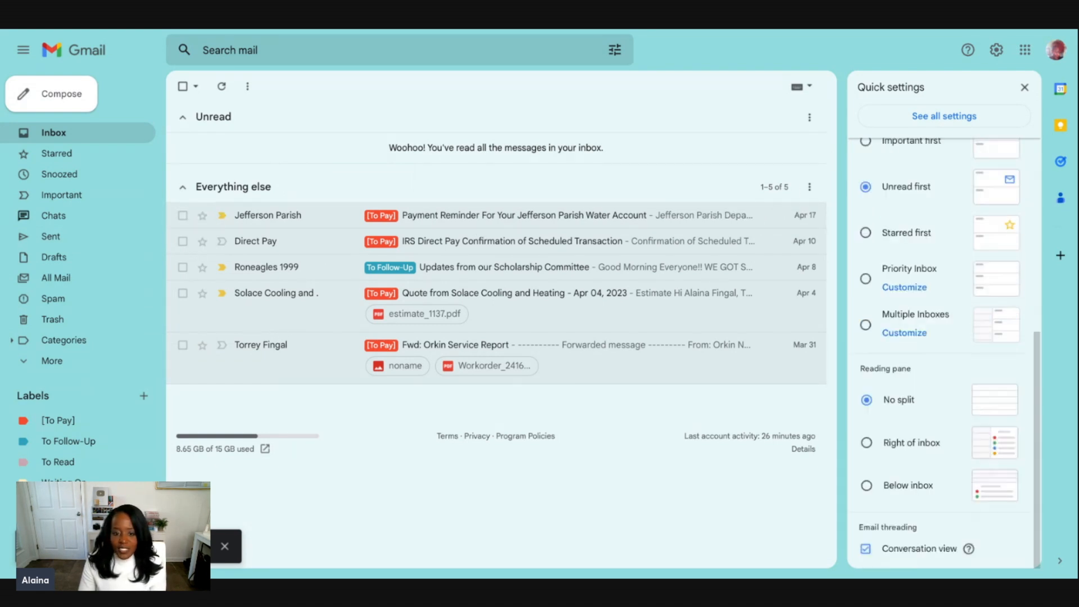
{"action": "scroll", "coordinate": [933, 309], "scroll_direction": "up", "scroll_amount": 6}
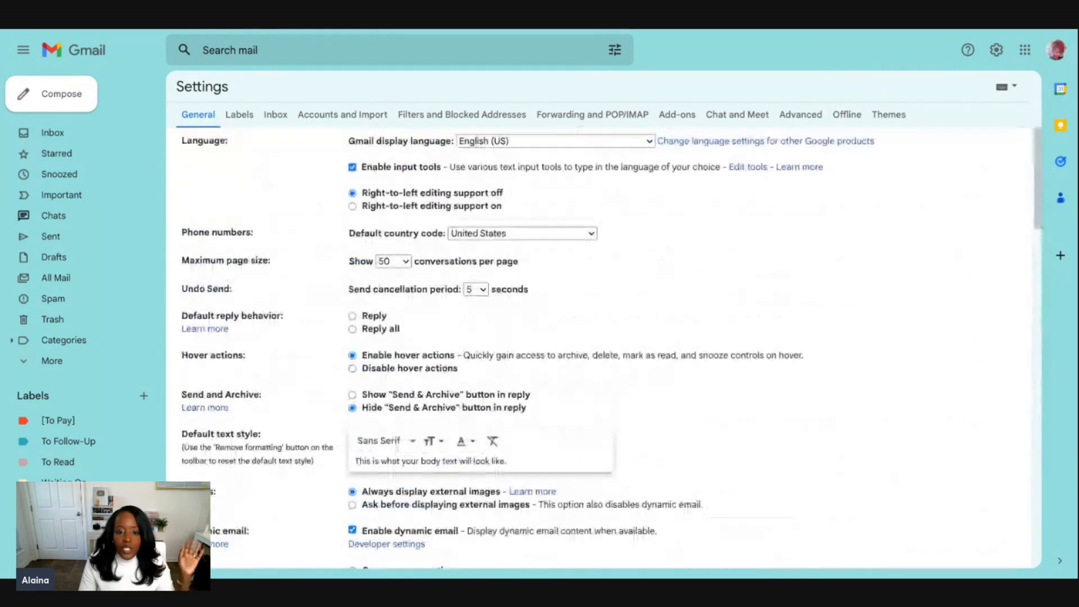
{"action": "scroll", "coordinate": [605, 348], "scroll_direction": "down", "scroll_amount": 5}
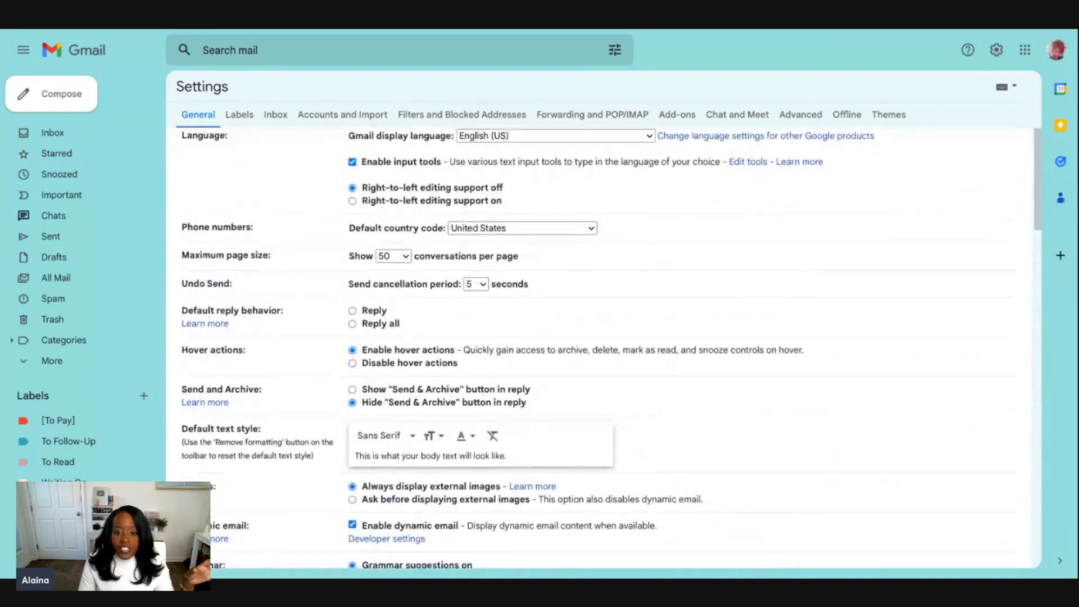
{"action": "scroll", "coordinate": [605, 348], "scroll_direction": "down", "scroll_amount": 10}
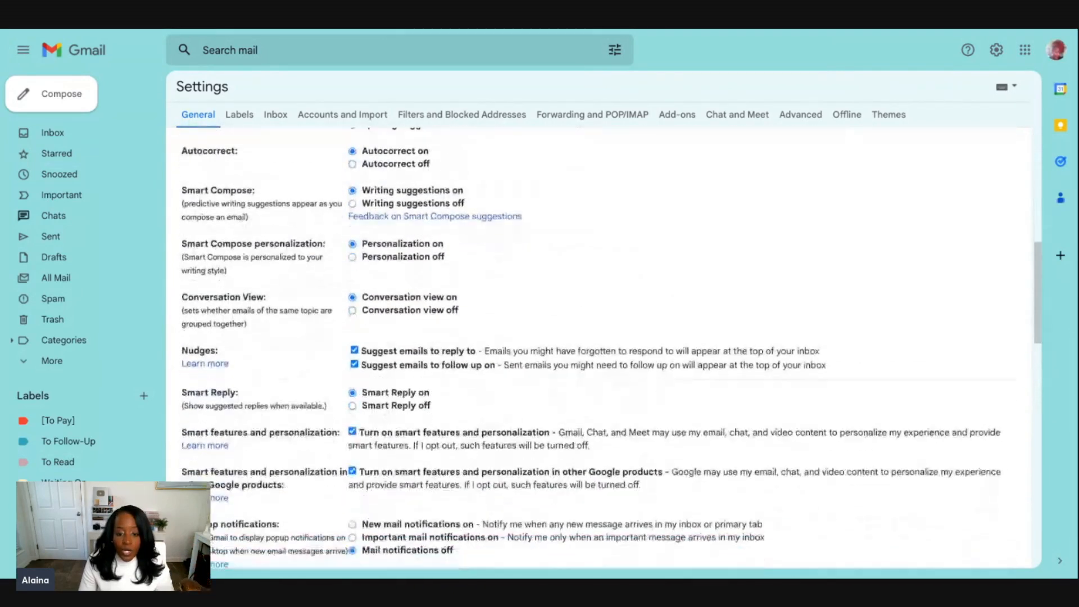
{"action": "scroll", "coordinate": [604, 348], "scroll_direction": "down", "scroll_amount": 8}
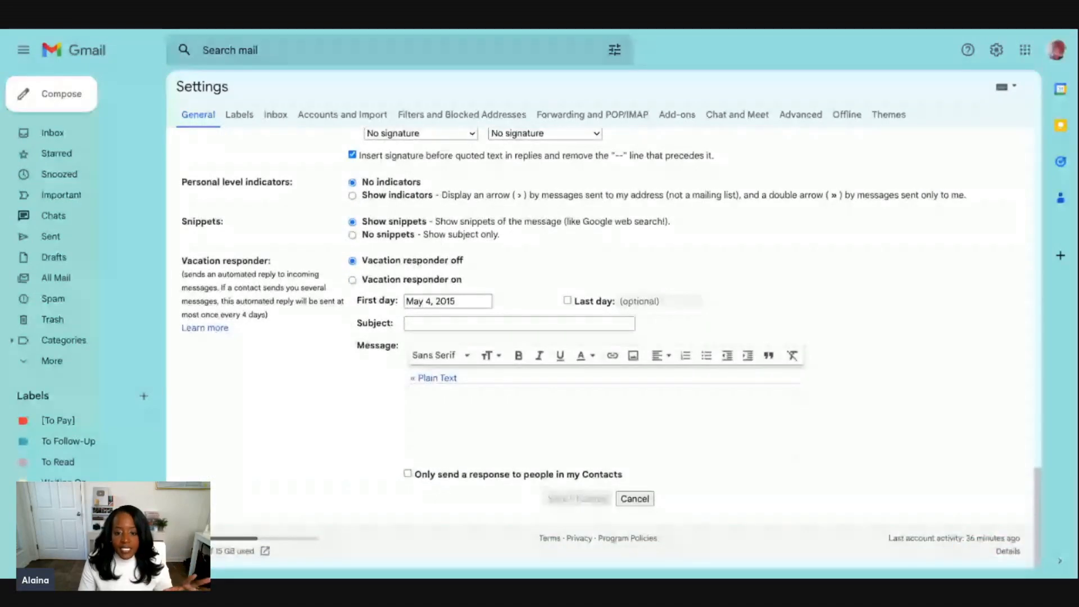
{"action": "scroll", "coordinate": [604, 348], "scroll_direction": "up", "scroll_amount": 20}
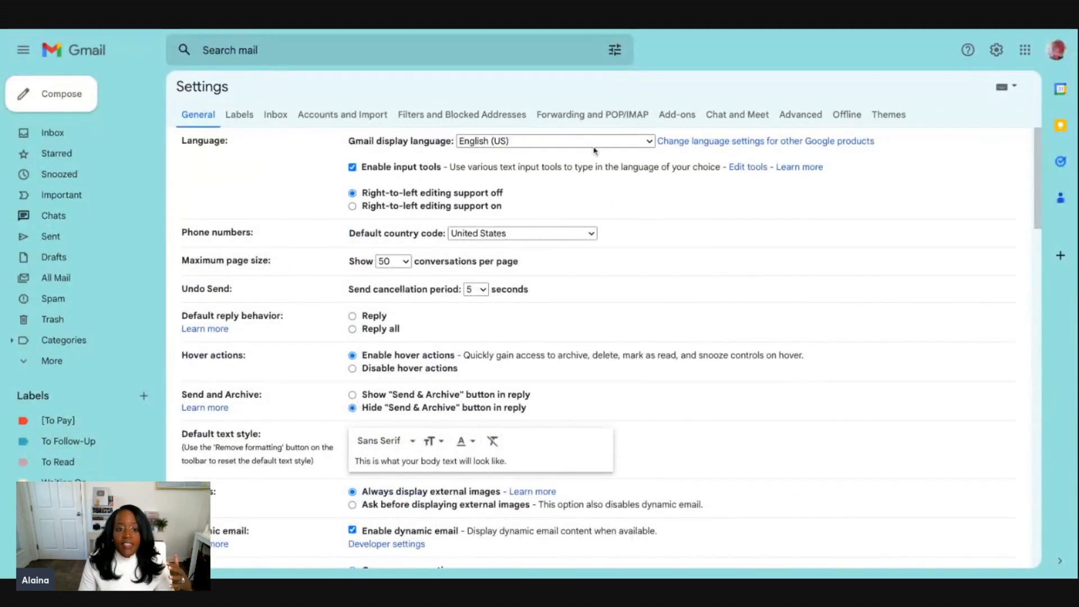
{"action": "left_click", "coordinate": [95, 139]}
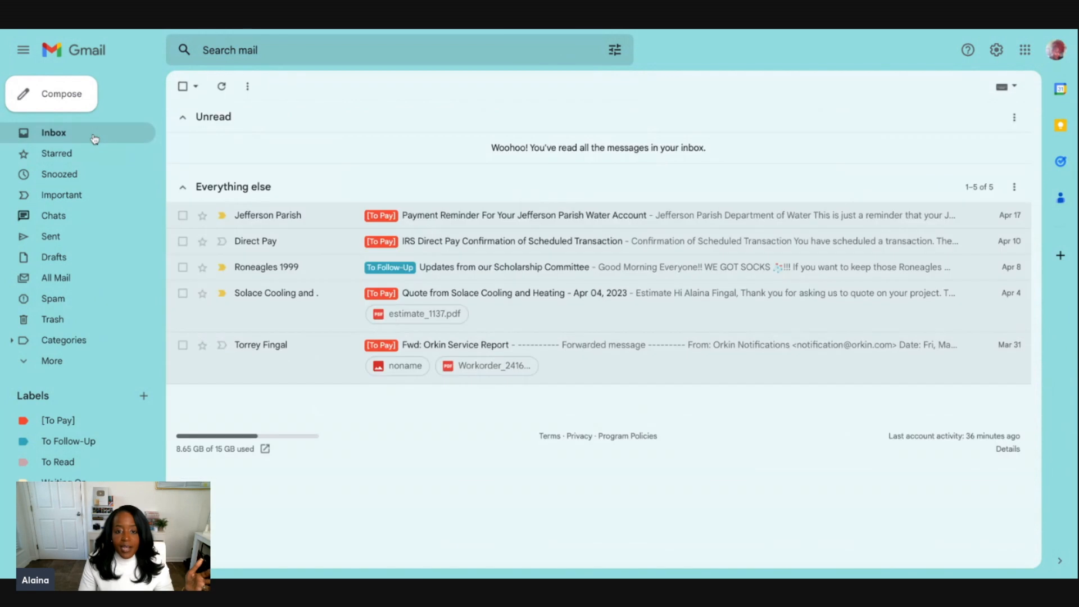